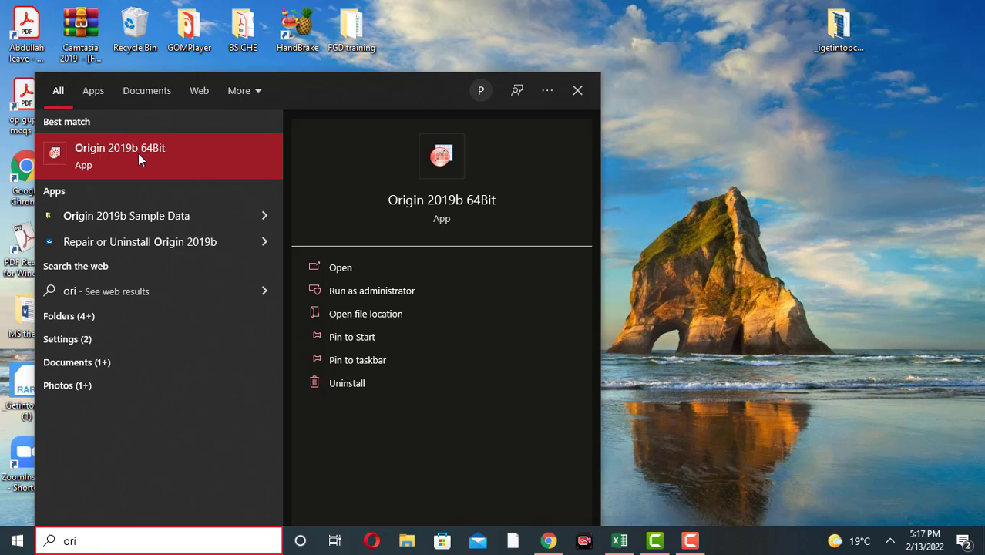
Step: Launch Origin 2019b 64Bit, dismiss the New Workbook dialog and maximize the empty Book1 workbook
{"action": "left_click", "coordinate": [138, 153]}
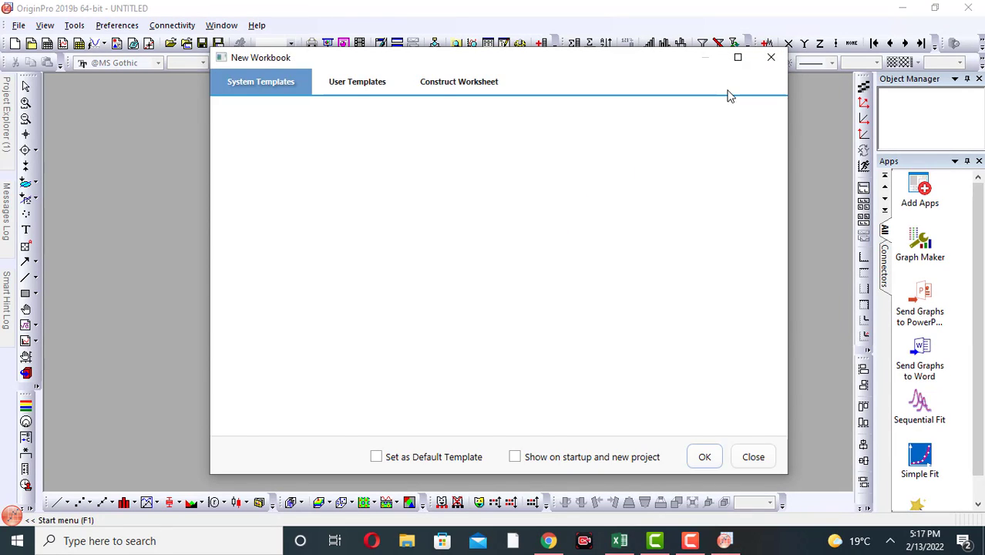
{"action": "left_click", "coordinate": [770, 57]}
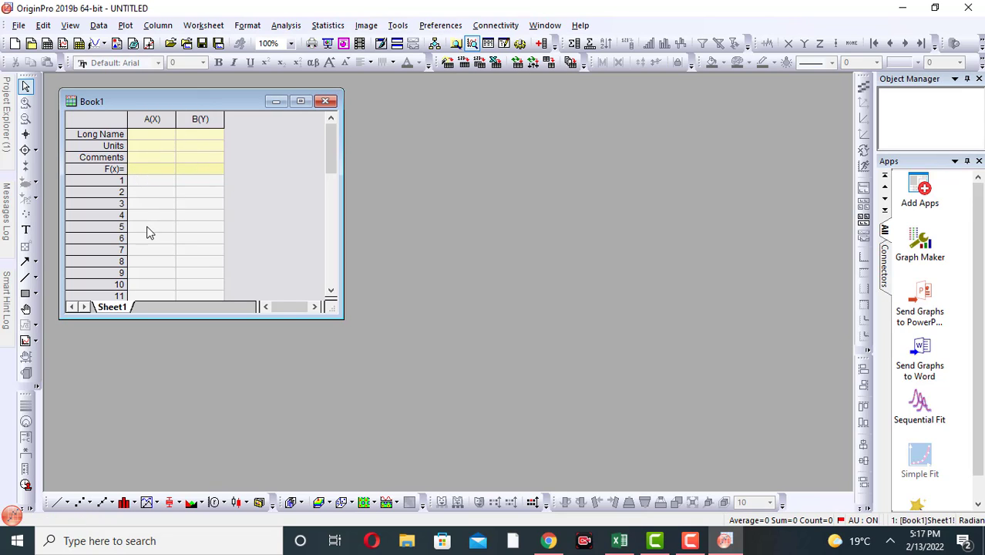
{"action": "left_click", "coordinate": [300, 102]}
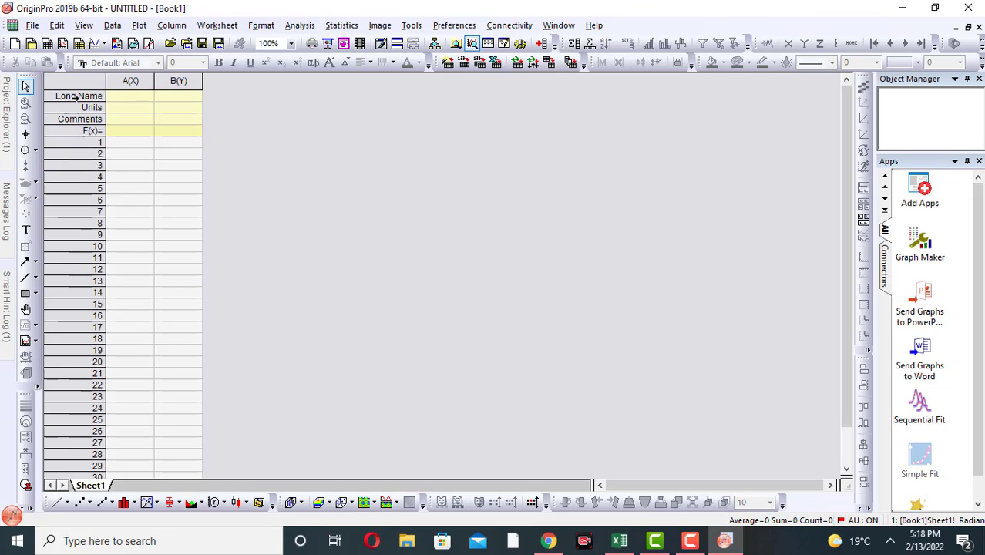
Step: Examine the Long Name and Units header cells of columns A(X) and B(Y) in the empty worksheet
{"action": "left_click", "coordinate": [127, 100]}
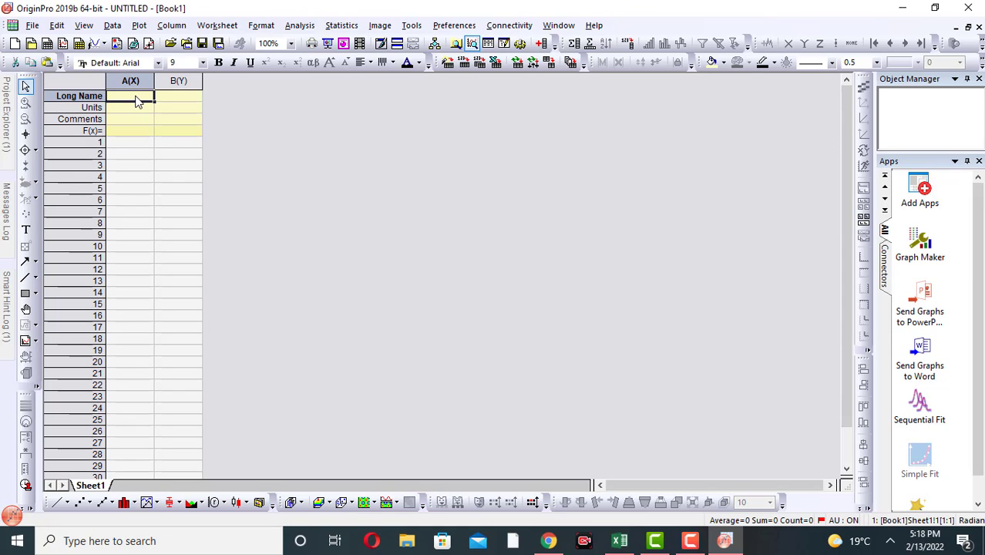
{"action": "left_click", "coordinate": [188, 97]}
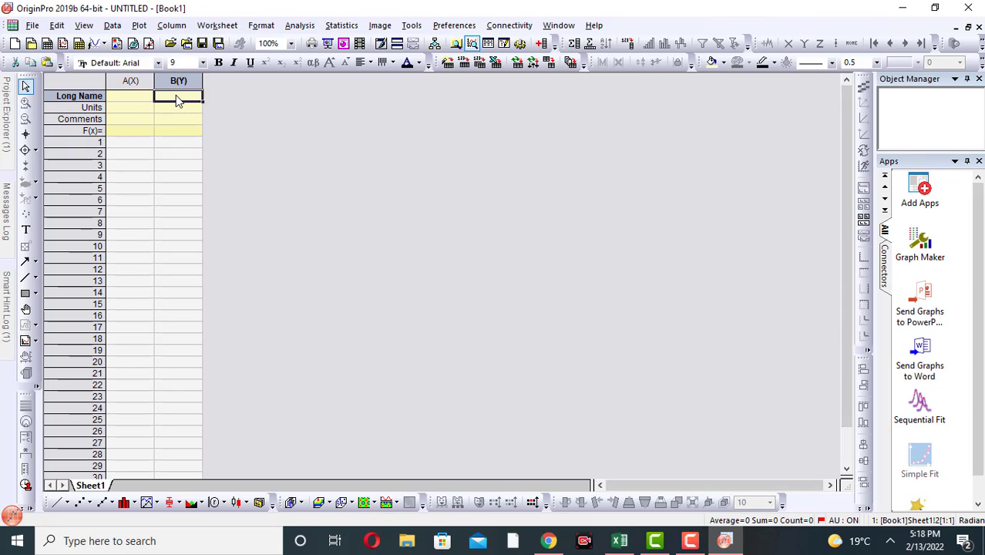
{"action": "left_click", "coordinate": [133, 99]}
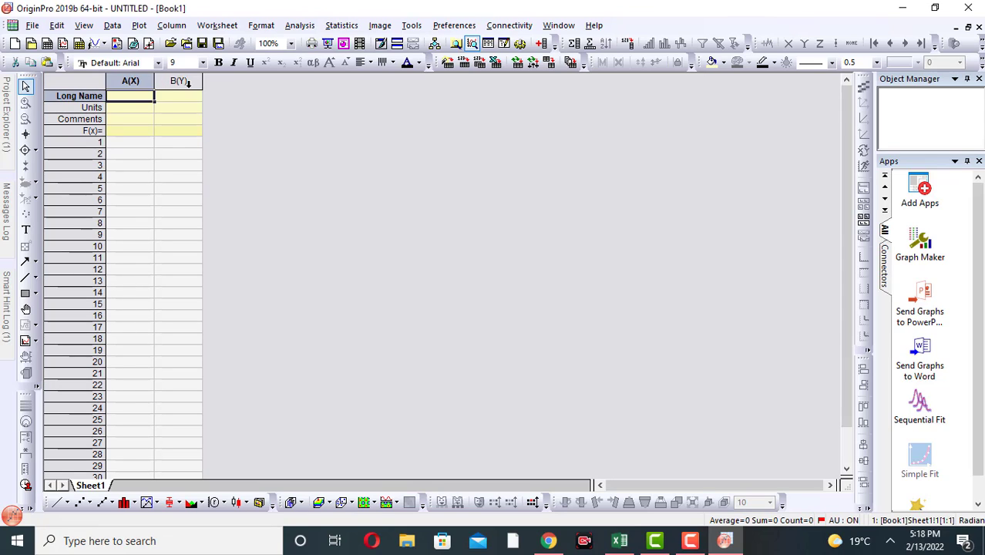
{"action": "left_click", "coordinate": [183, 96]}
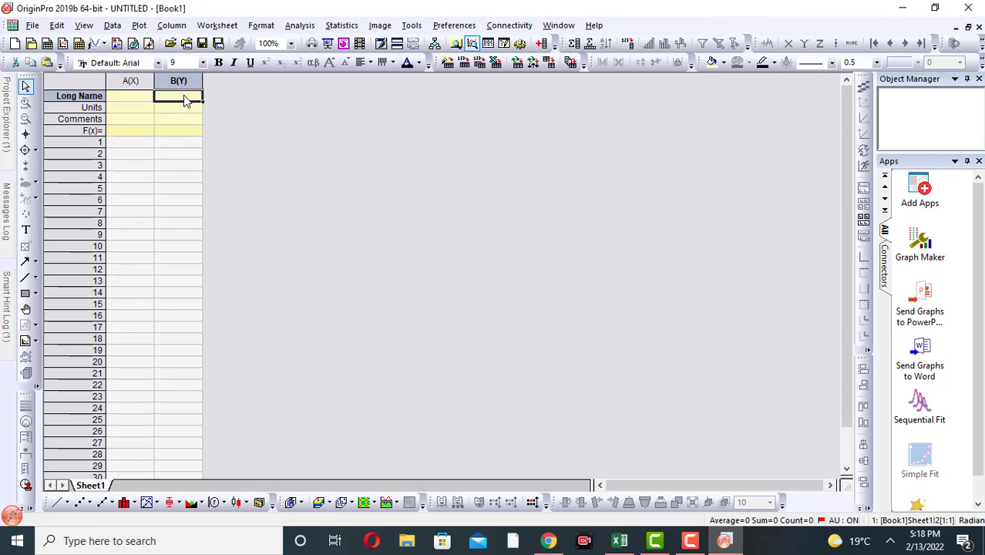
{"action": "left_click", "coordinate": [123, 107]}
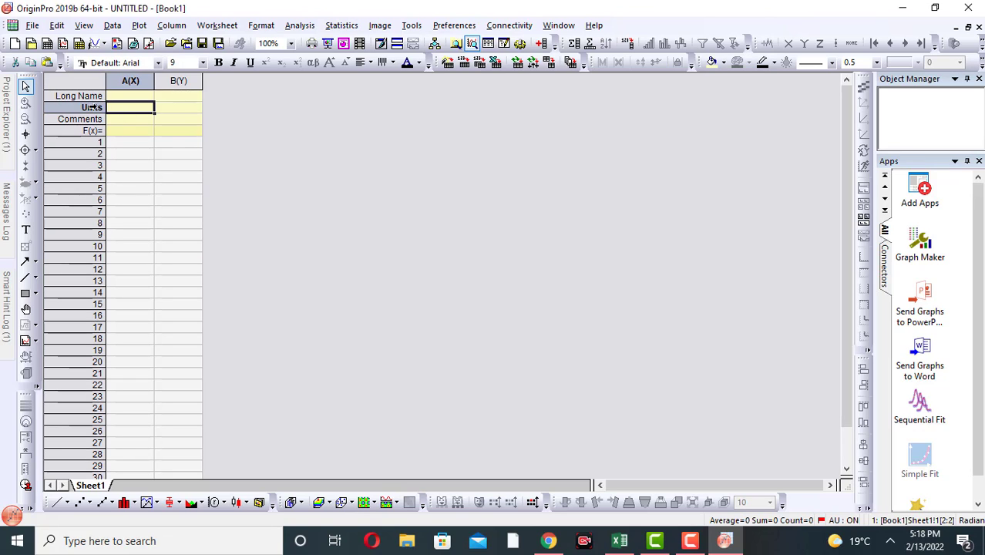
{"action": "left_click", "coordinate": [168, 113]}
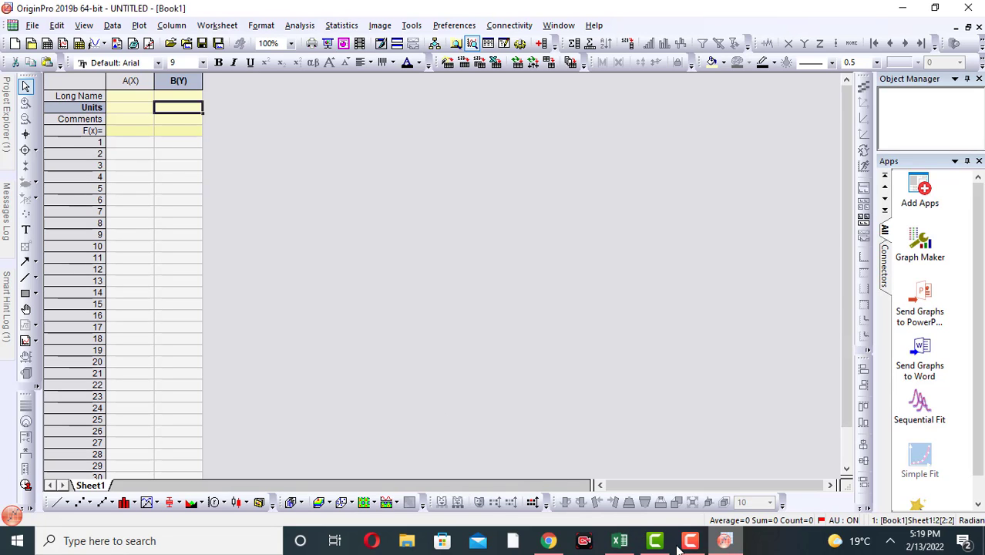
Step: Switch to the vle workbook in Excel and copy the Time and Distance table with its unit row, A35:C46
{"action": "left_click", "coordinate": [623, 544]}
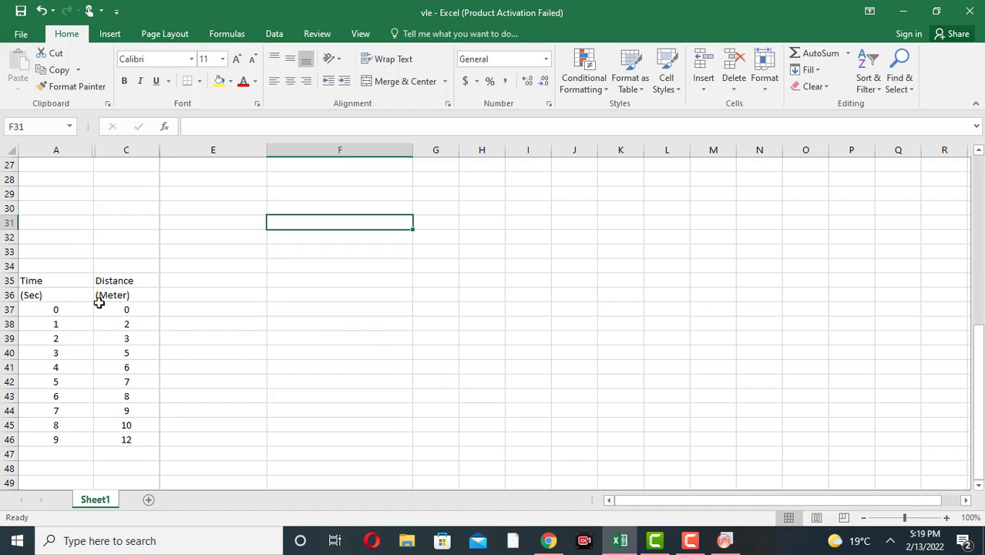
{"action": "left_click", "coordinate": [47, 285]}
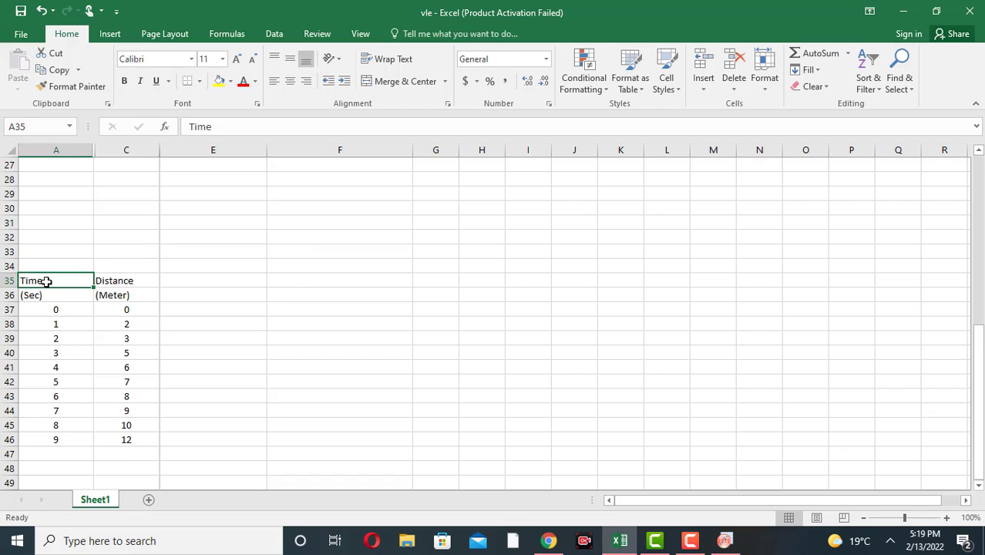
{"action": "left_click", "coordinate": [110, 282]}
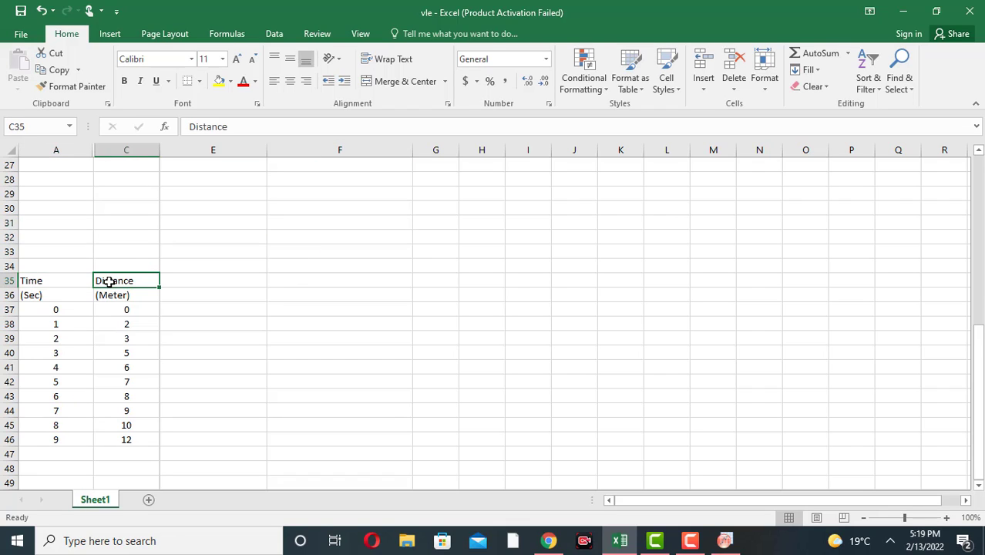
{"action": "left_click", "coordinate": [55, 296]}
{"action": "left_click", "coordinate": [109, 294]}
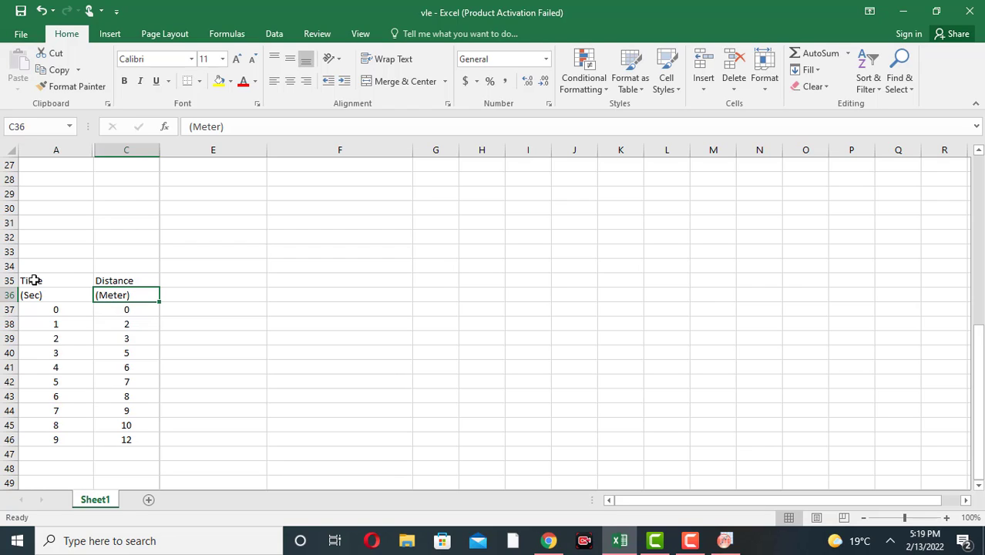
{"action": "left_click_drag", "start_coordinate": [35, 280], "coordinate": [133, 436]}
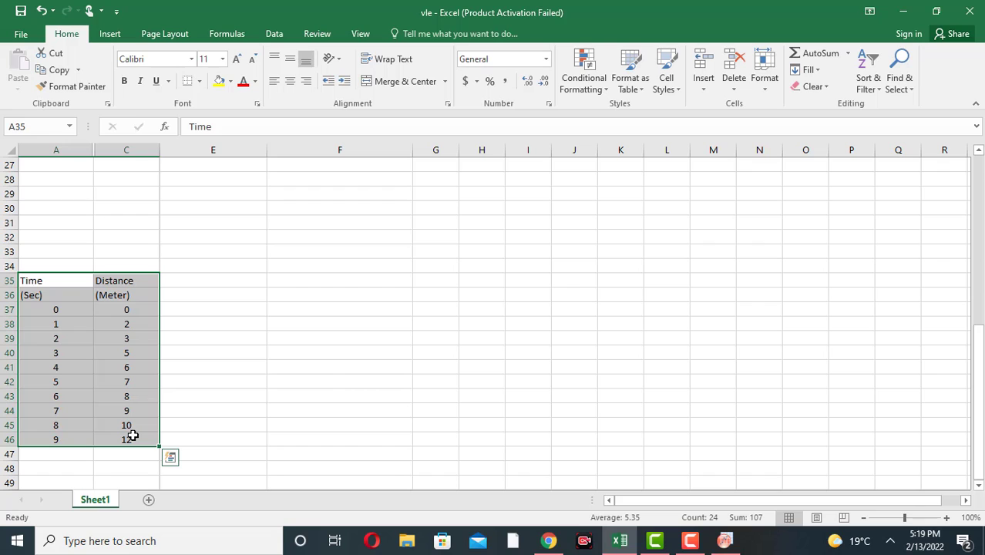
{"action": "key", "text": "ctrl+c"}
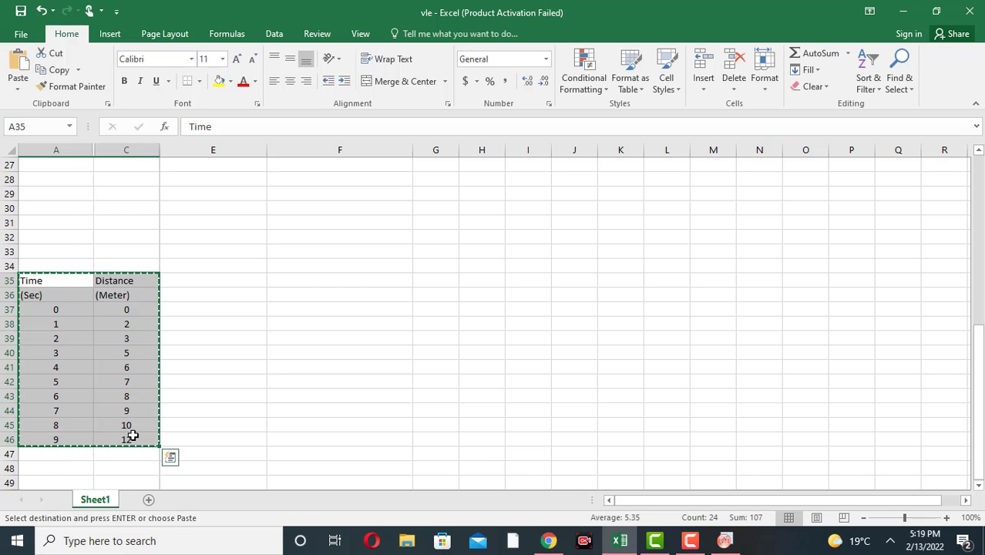
Step: Return to OriginPro and paste the copied table into Book1 starting at row 1 of column A(X)
{"action": "left_click", "coordinate": [724, 540]}
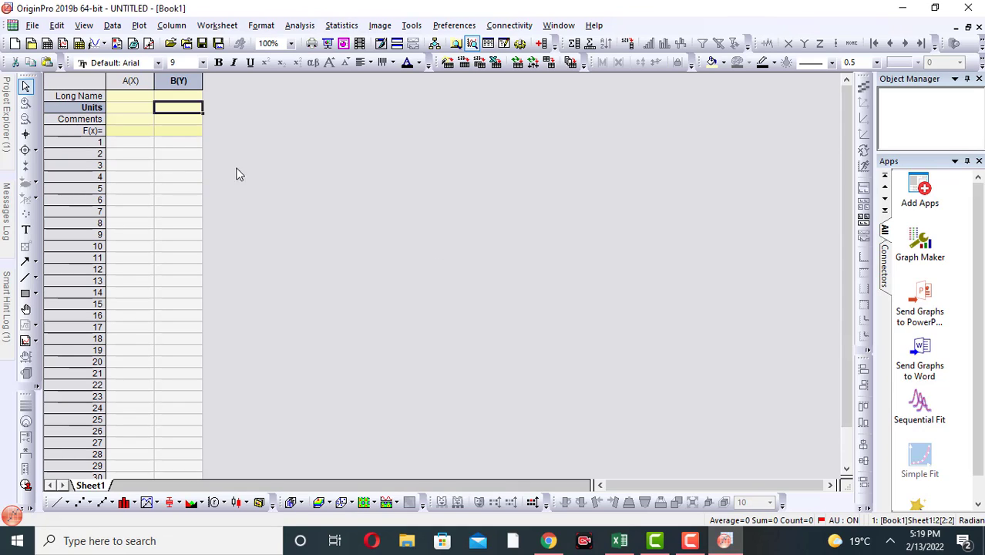
{"action": "left_click", "coordinate": [132, 143]}
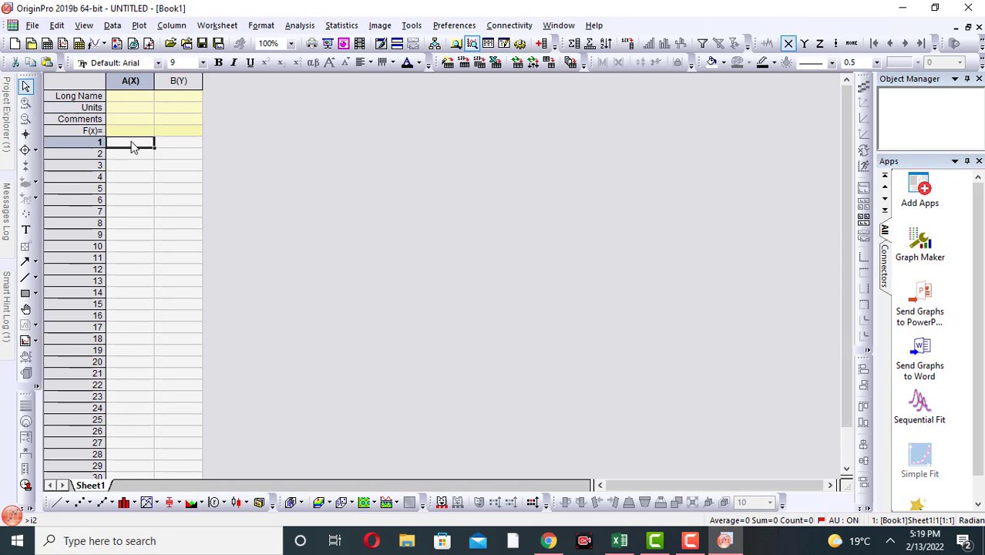
{"action": "key", "text": "ctrl+v"}
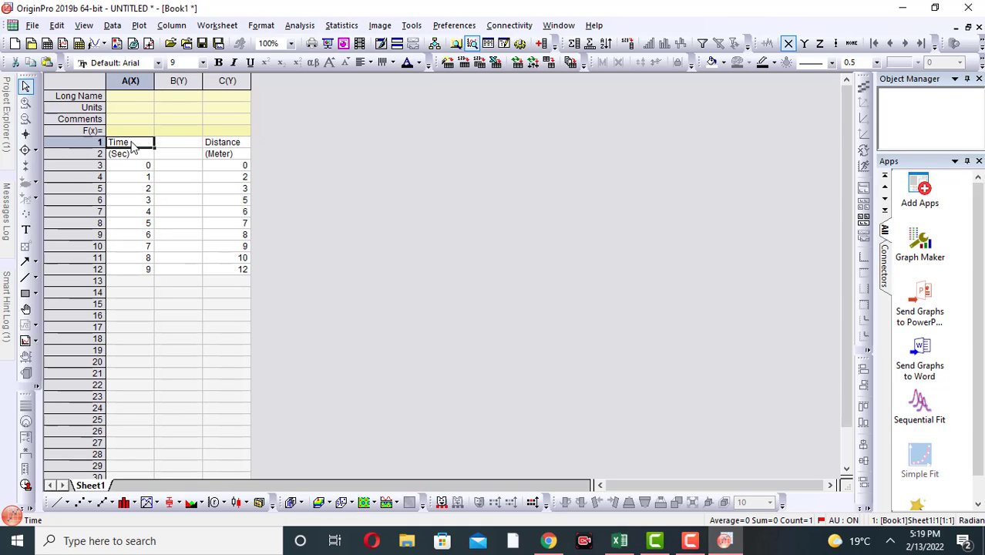
Step: Enter the long names Time for column A(X) and Distance for column B(Y)
{"action": "left_click", "coordinate": [129, 97]}
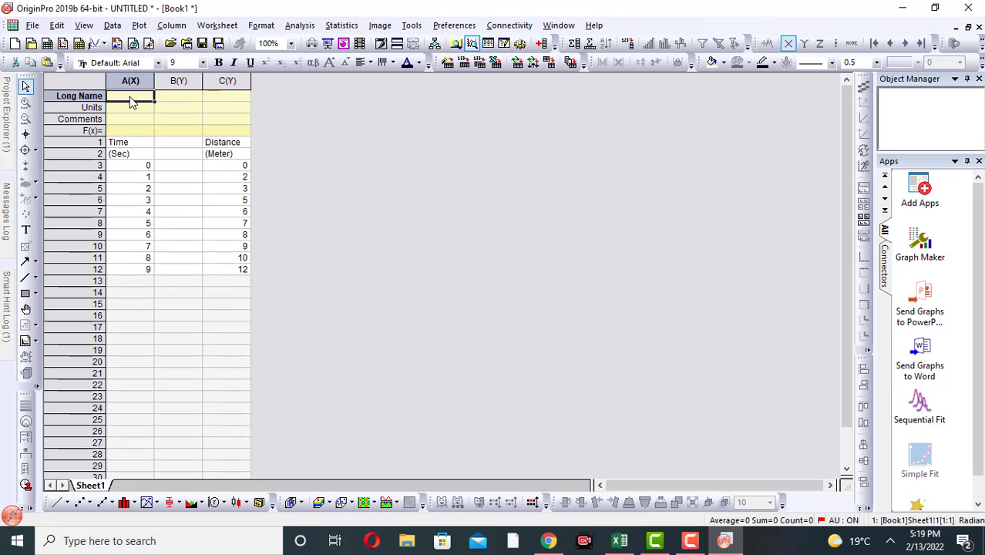
{"action": "double_click", "coordinate": [131, 99]}
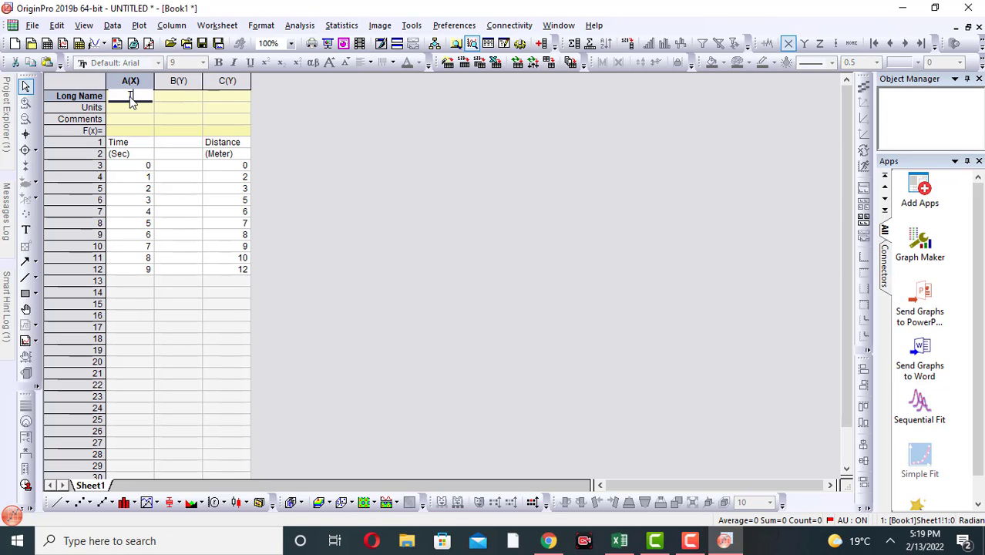
{"action": "type", "text": "Time"}
{"action": "left_click", "coordinate": [172, 99]}
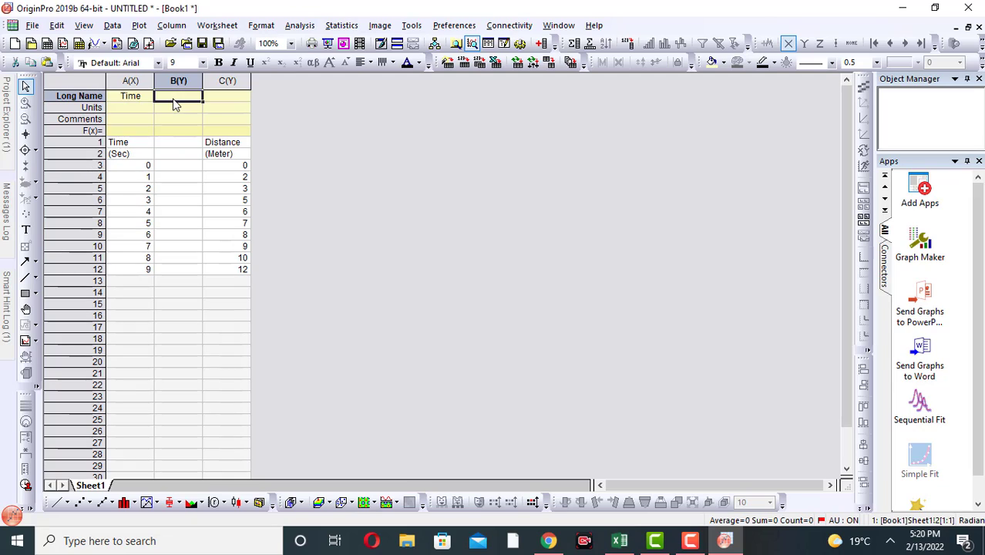
{"action": "type", "text": "Distance"}
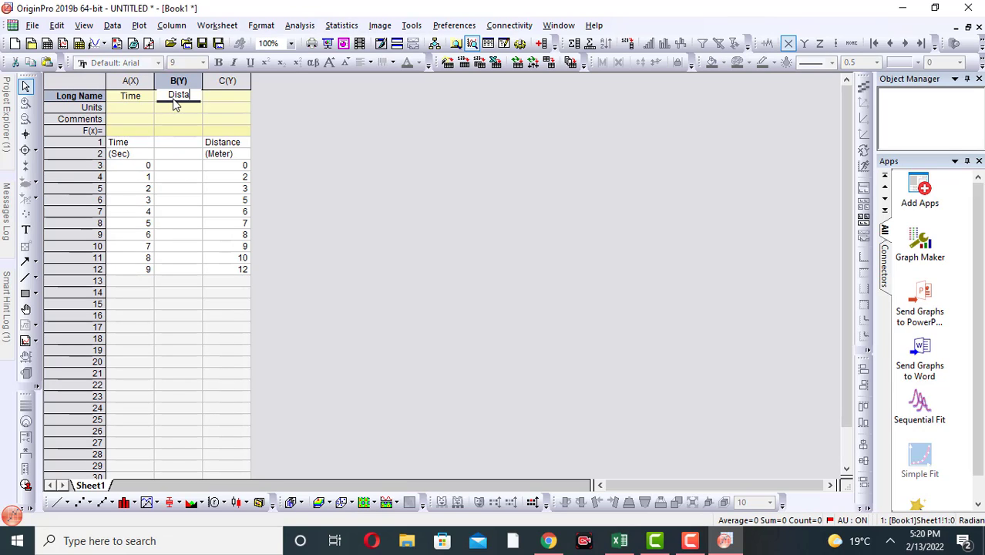
Step: Enter the units sec for column A(X) and meter for column B(Y)
{"action": "left_click", "coordinate": [121, 109]}
{"action": "type", "text": "Se"}
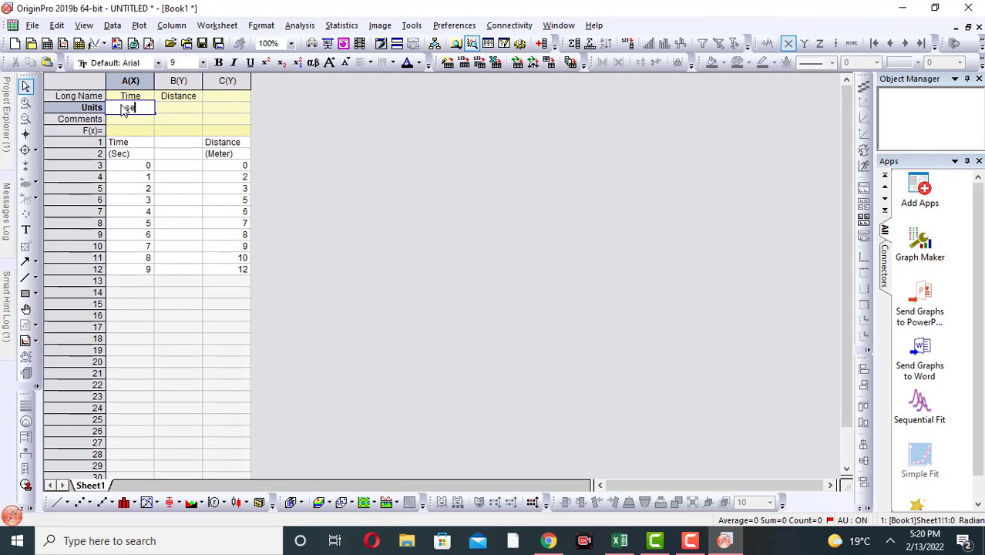
{"action": "type", "text": "c"}
{"action": "left_click", "coordinate": [177, 112]}
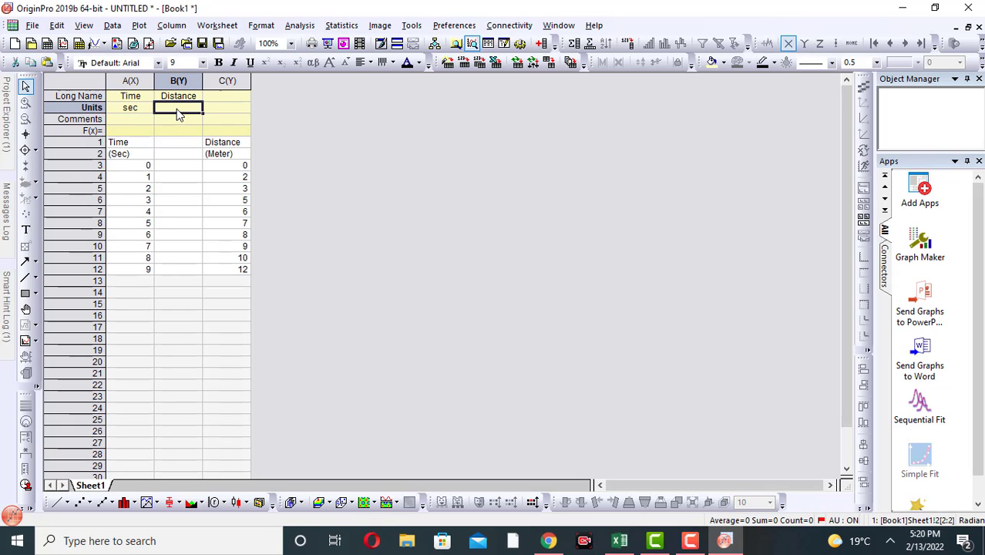
{"action": "type", "text": "meter"}
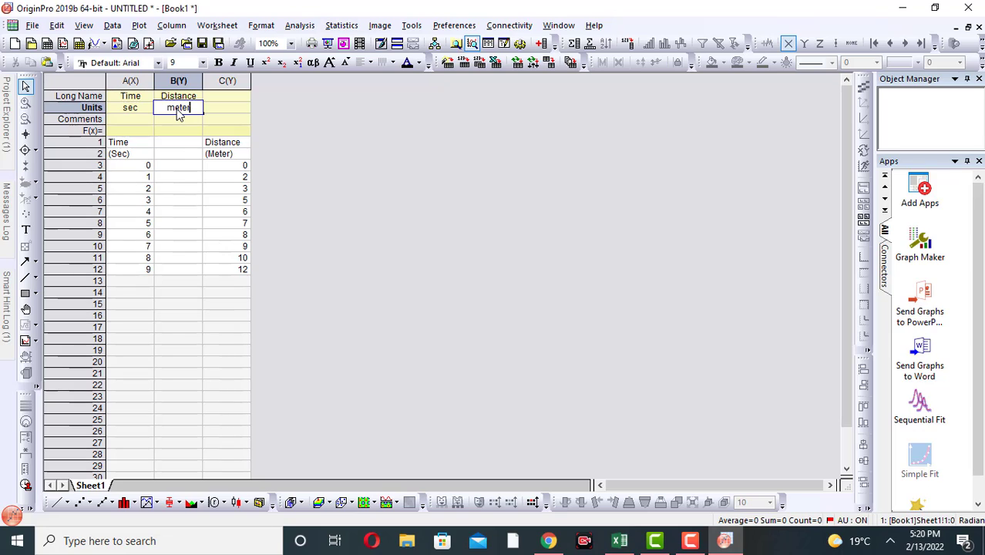
Step: Clear the pasted Time and (Sec) header text from rows 1 and 2 of column A(X)
{"action": "left_click", "coordinate": [135, 146]}
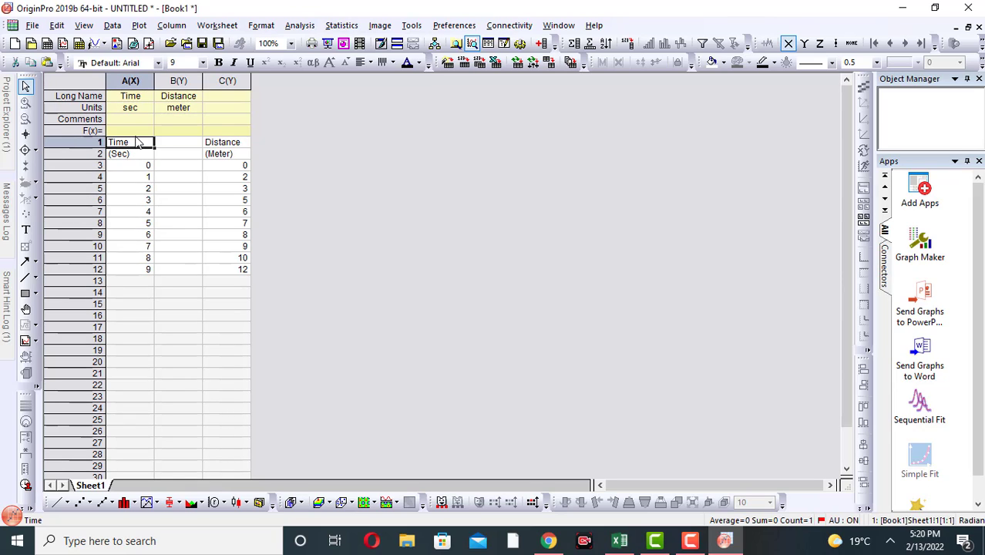
{"action": "double_click", "coordinate": [136, 141]}
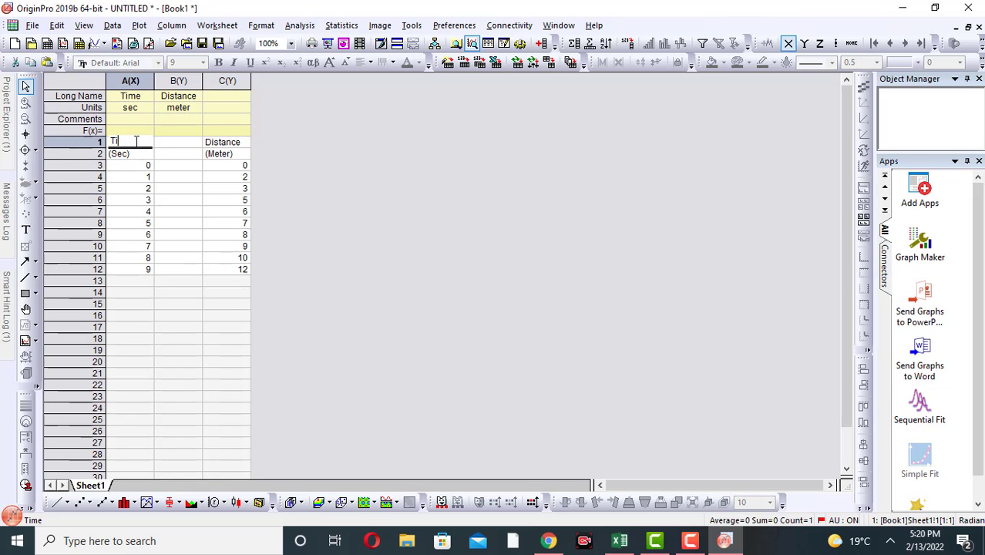
{"action": "left_click", "coordinate": [136, 154]}
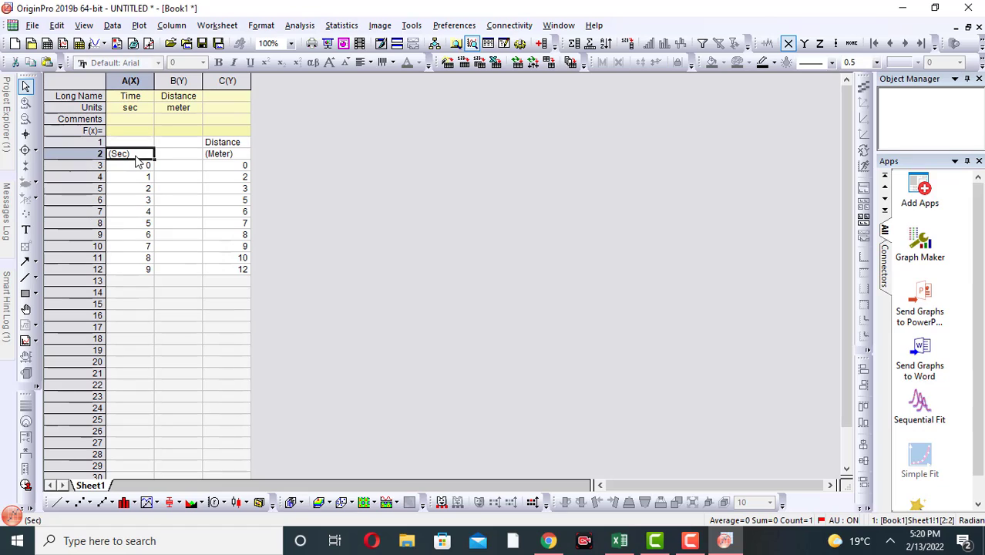
{"action": "key", "text": "BackSpace"}
{"action": "key", "text": "BackSpace"}
{"action": "key", "text": "BackSpace"}
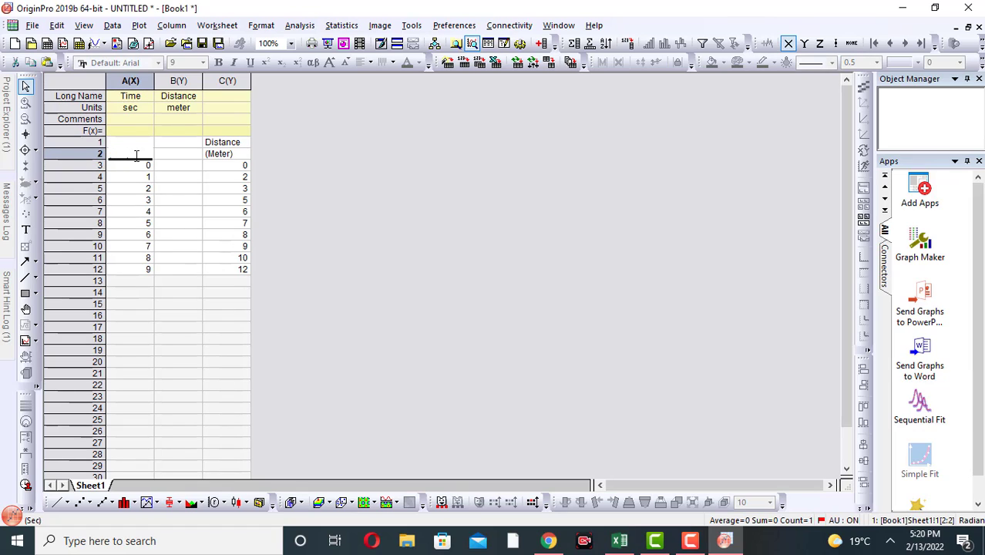
Step: Clear the pasted Distance and (Meter) header text from rows 1 and 2 of column C(Y)
{"action": "left_click", "coordinate": [221, 145]}
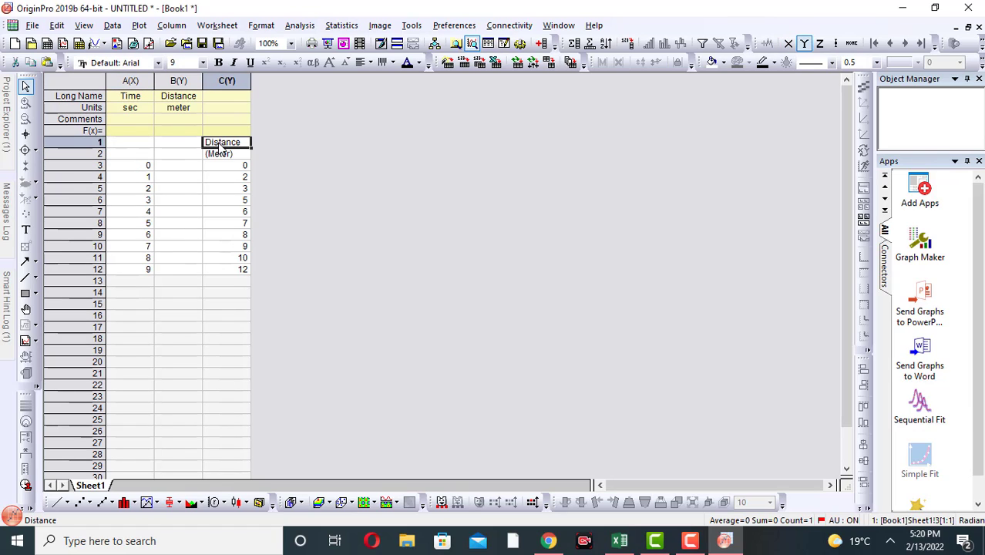
{"action": "double_click", "coordinate": [238, 148]}
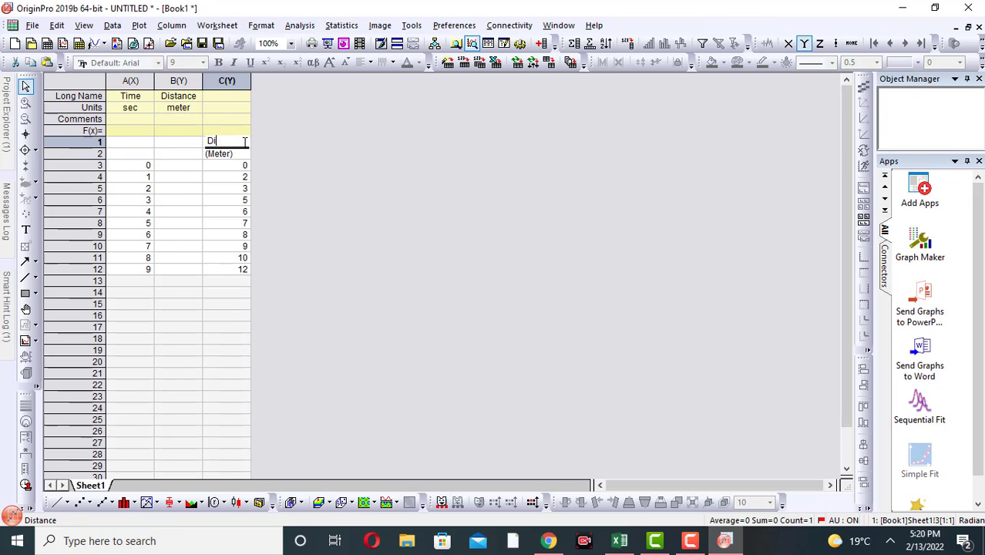
{"action": "double_click", "coordinate": [242, 154]}
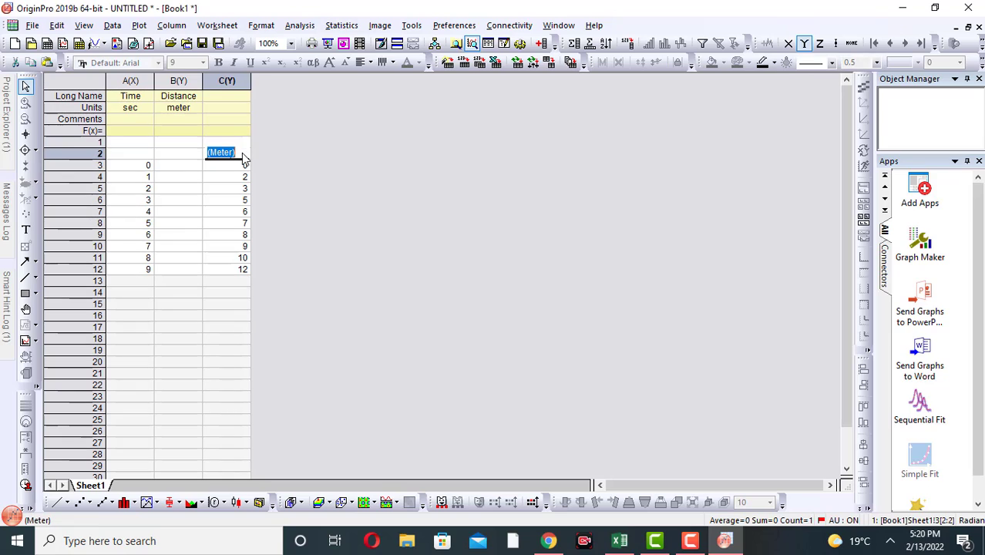
{"action": "key", "text": "BackSpace"}
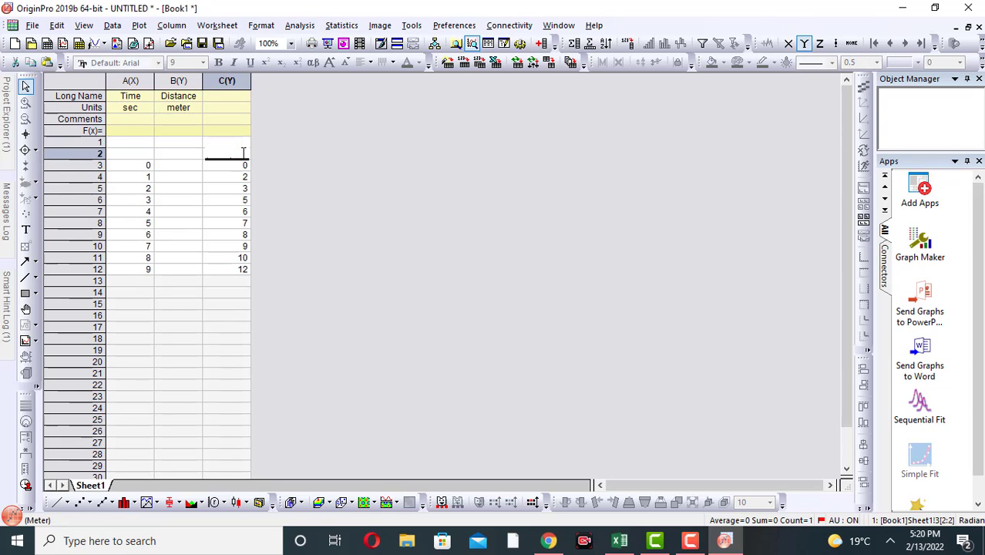
Step: Clear the time and distance values from rows 3 to 12 across columns A(X) to C(Y)
{"action": "left_click", "coordinate": [134, 178]}
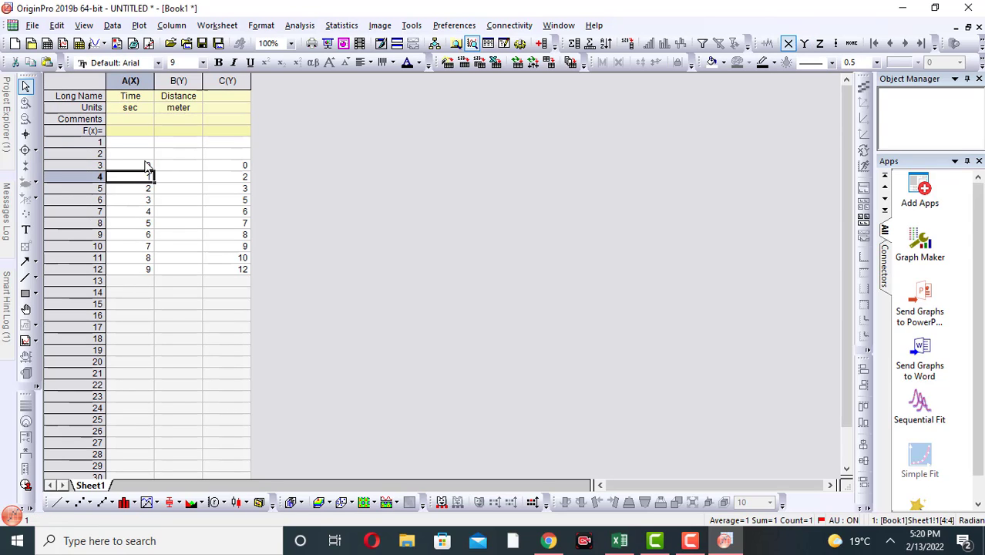
{"action": "left_click_drag", "start_coordinate": [146, 165], "coordinate": [231, 270]}
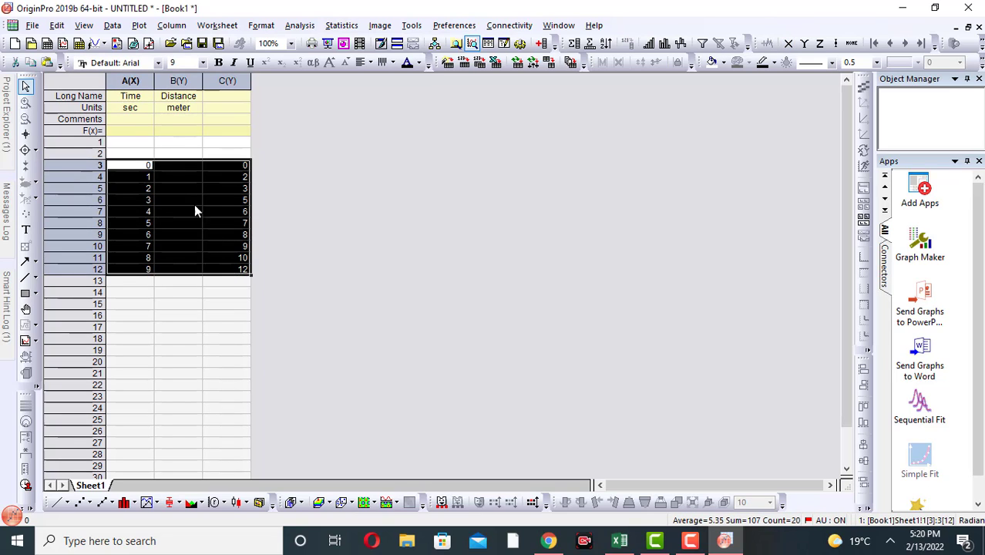
{"action": "left_click", "coordinate": [169, 156]}
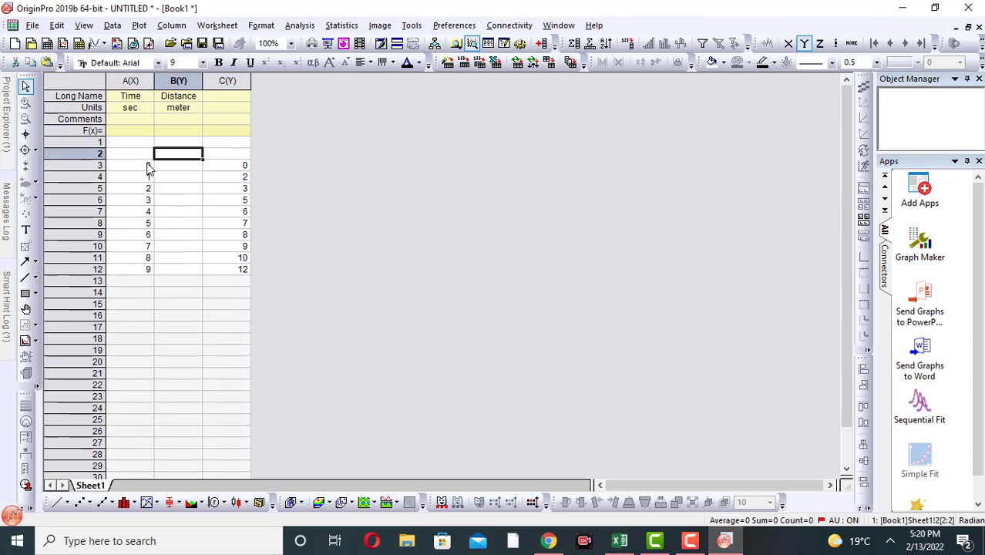
{"action": "left_click_drag", "start_coordinate": [149, 170], "coordinate": [231, 270]}
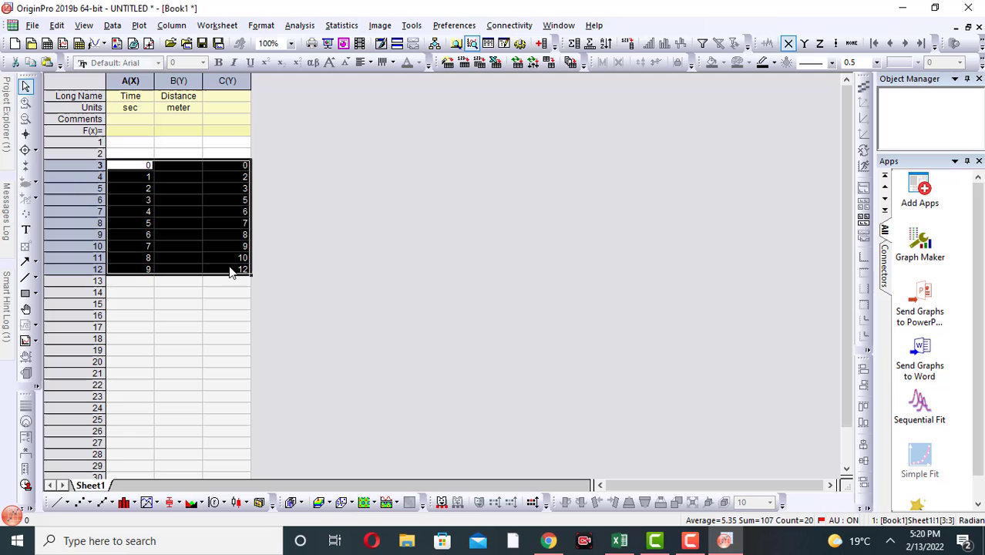
{"action": "left_click", "coordinate": [133, 154]}
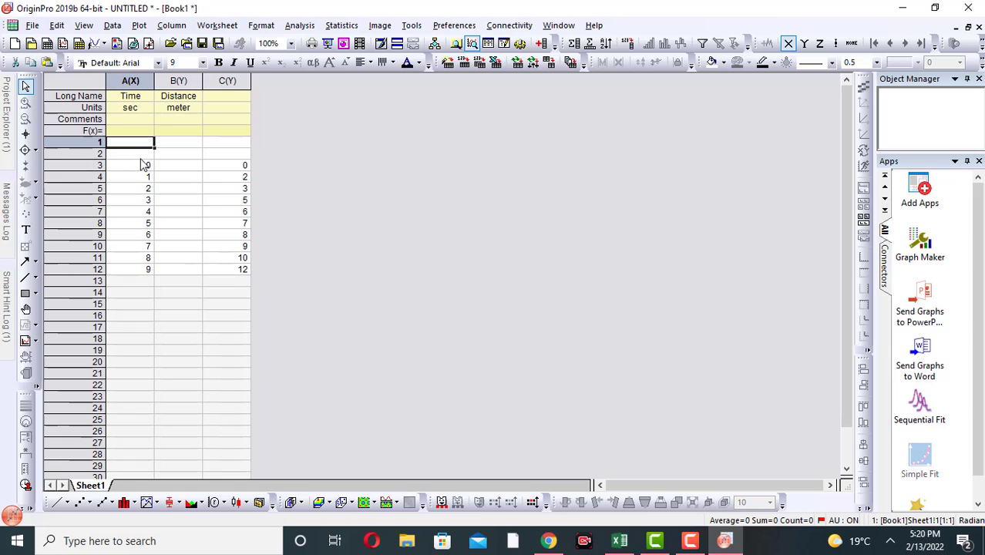
{"action": "left_click_drag", "start_coordinate": [142, 165], "coordinate": [229, 275]}
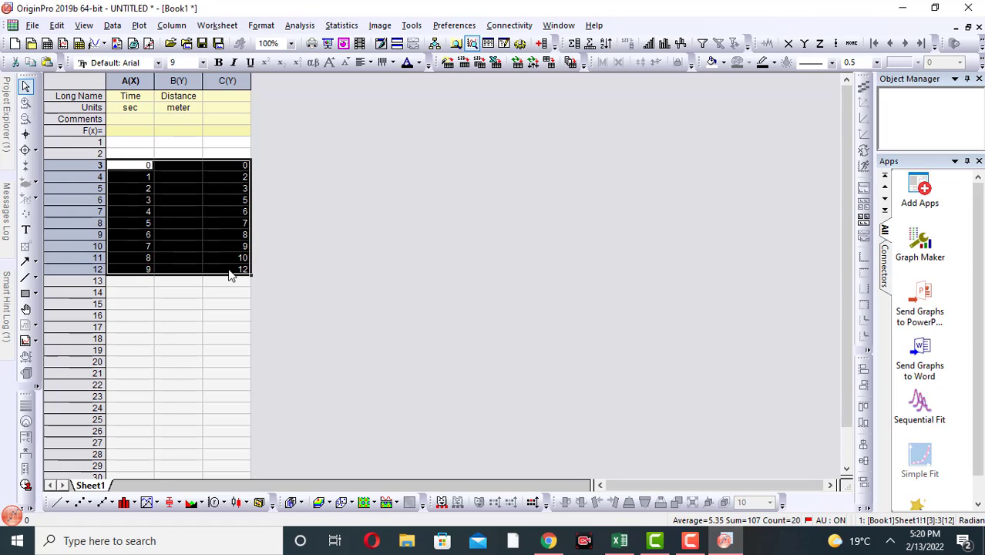
{"action": "key", "text": "Delete"}
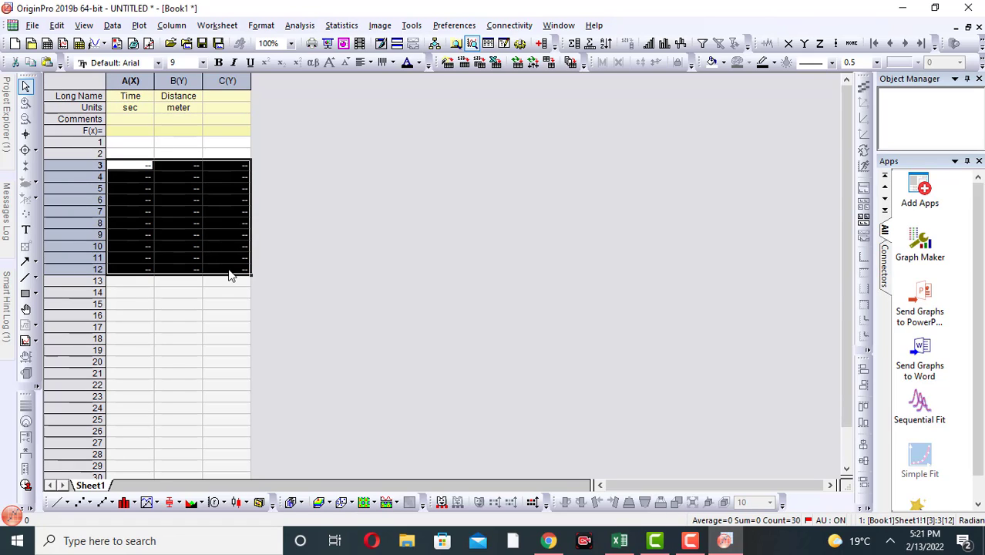
{"action": "left_click", "coordinate": [185, 318]}
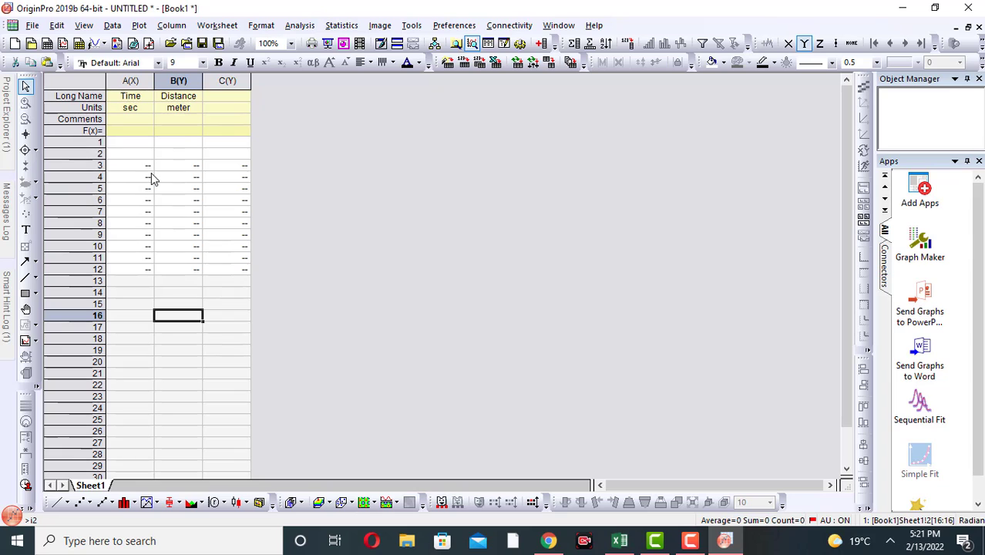
Step: Switch to Excel, select the Time and Distance table in rows 35 to 46, and paste it into OriginPro from row 1 of column A(X)
{"action": "left_click_drag", "start_coordinate": [143, 166], "coordinate": [174, 191]}
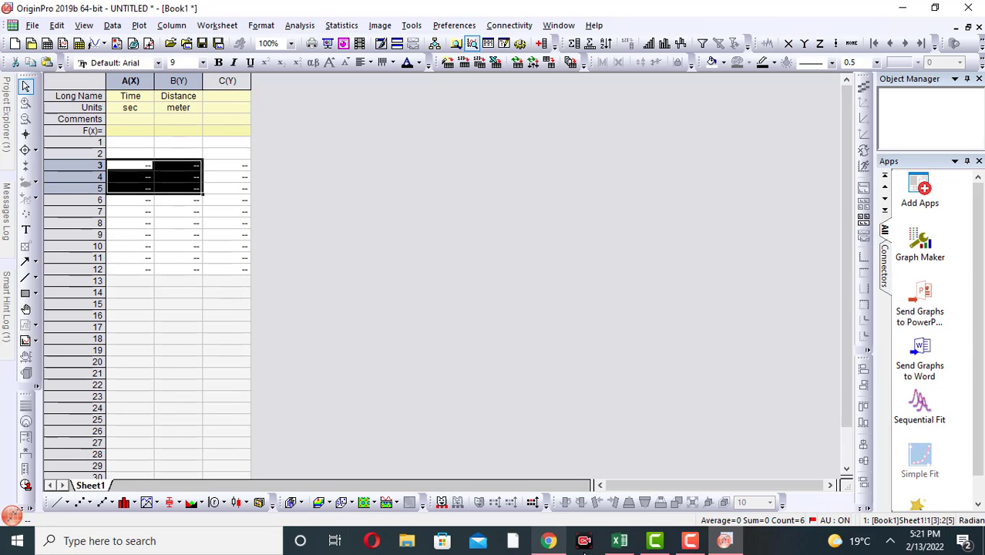
{"action": "left_click", "coordinate": [619, 541]}
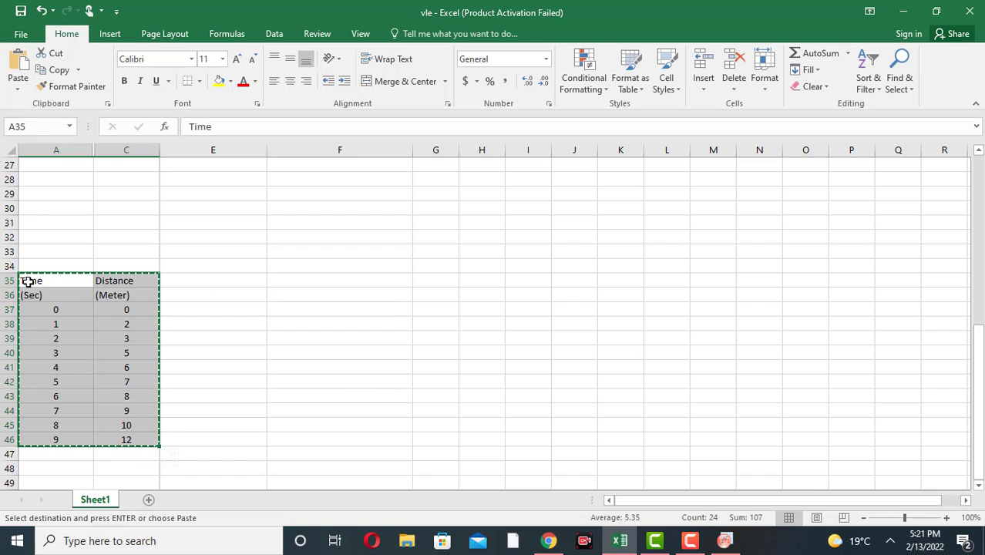
{"action": "left_click_drag", "start_coordinate": [27, 280], "coordinate": [153, 444]}
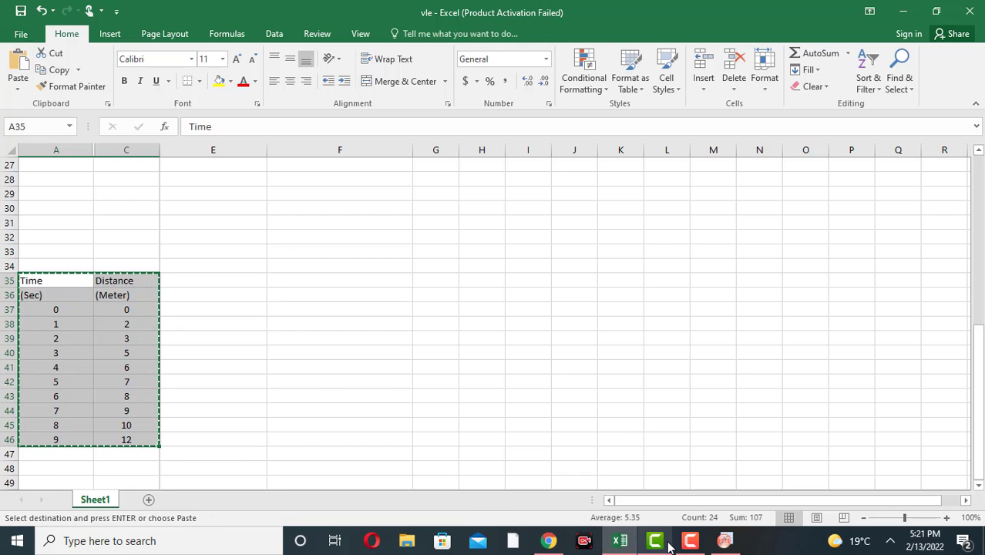
{"action": "left_click", "coordinate": [724, 540]}
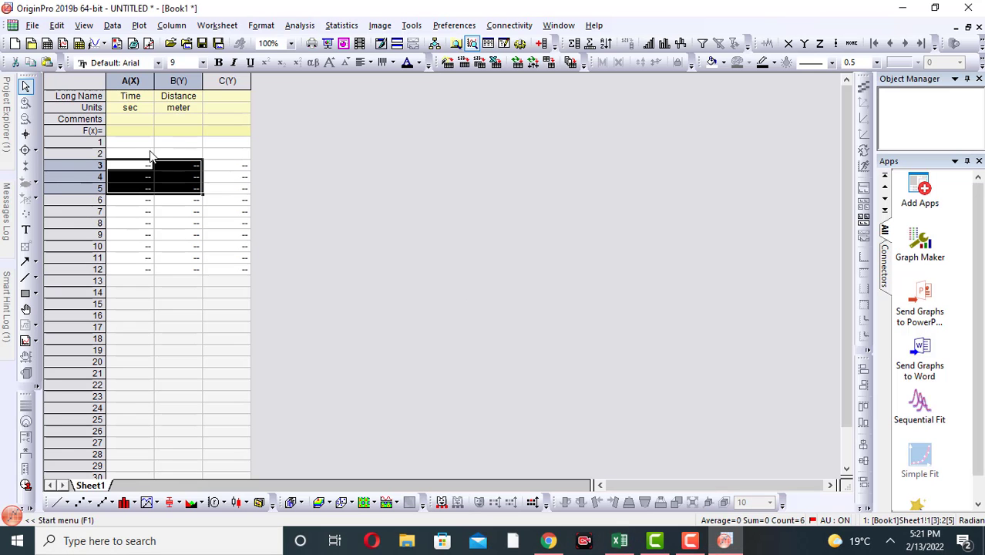
{"action": "left_click", "coordinate": [126, 144]}
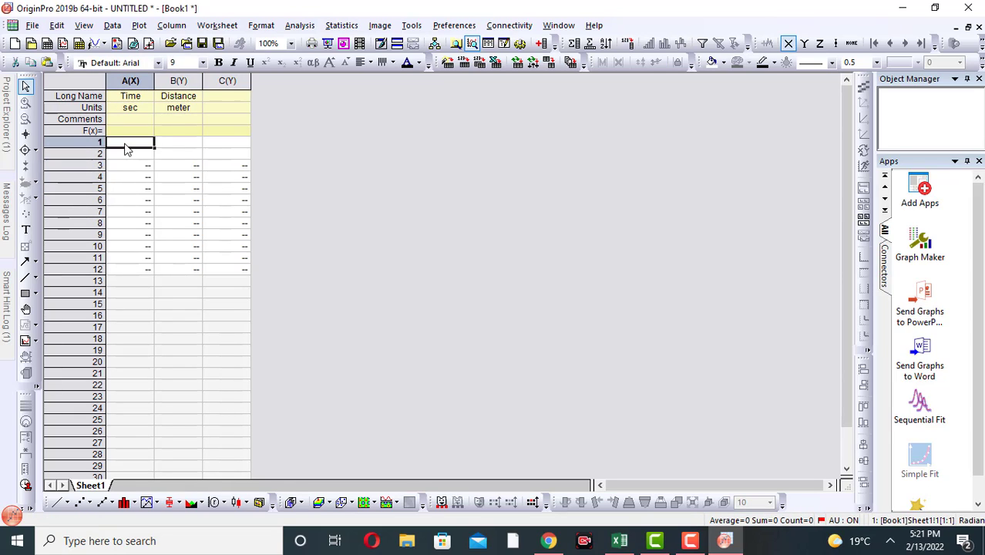
{"action": "key", "text": "ctrl+v"}
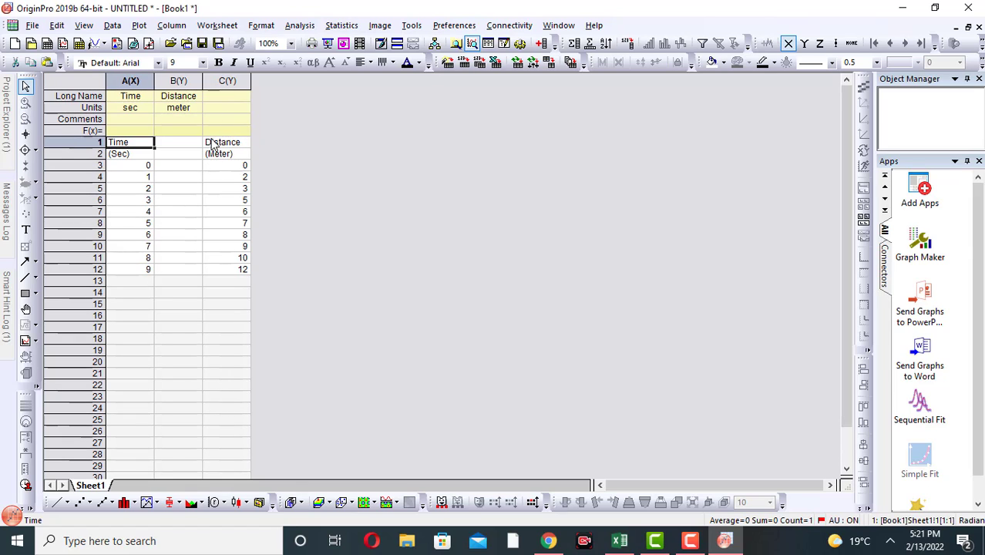
Step: Copy the Distance entries in rows 1 to 12 of column C(Y) into column B(Y), starting at row 1
{"action": "left_click_drag", "start_coordinate": [213, 143], "coordinate": [173, 247]}
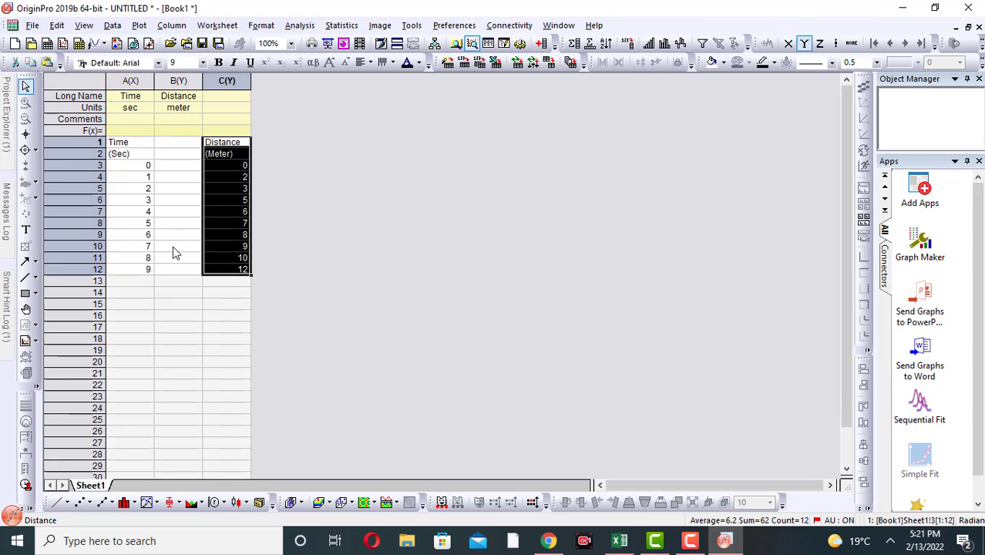
{"action": "left_click", "coordinate": [173, 247]}
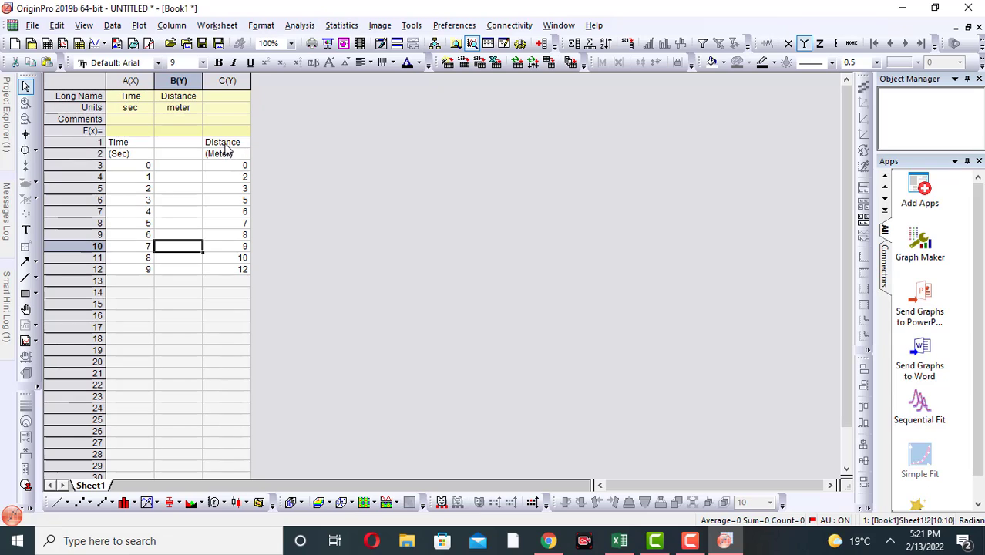
{"action": "left_click_drag", "start_coordinate": [224, 146], "coordinate": [237, 271]}
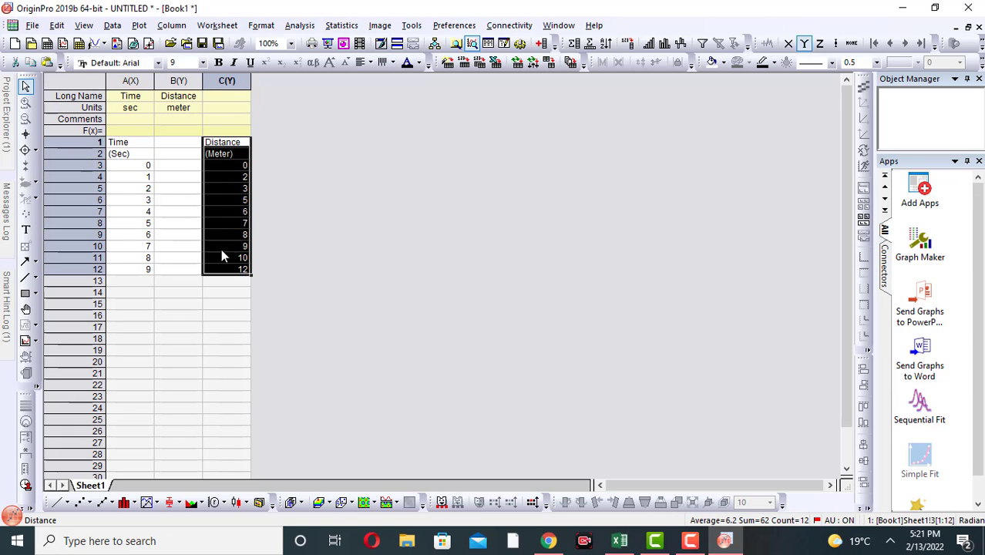
{"action": "left_click", "coordinate": [176, 149]}
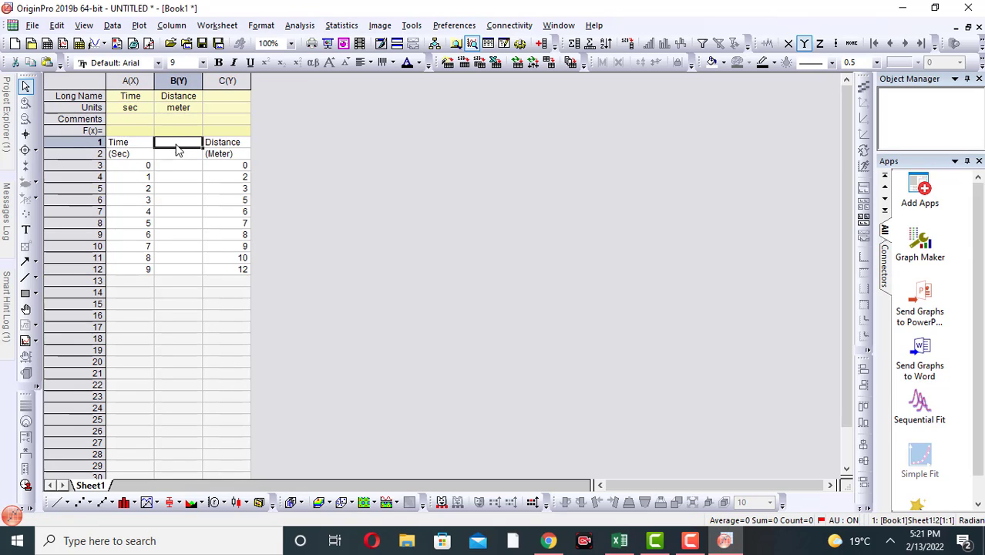
{"action": "key", "text": "ctrl+v"}
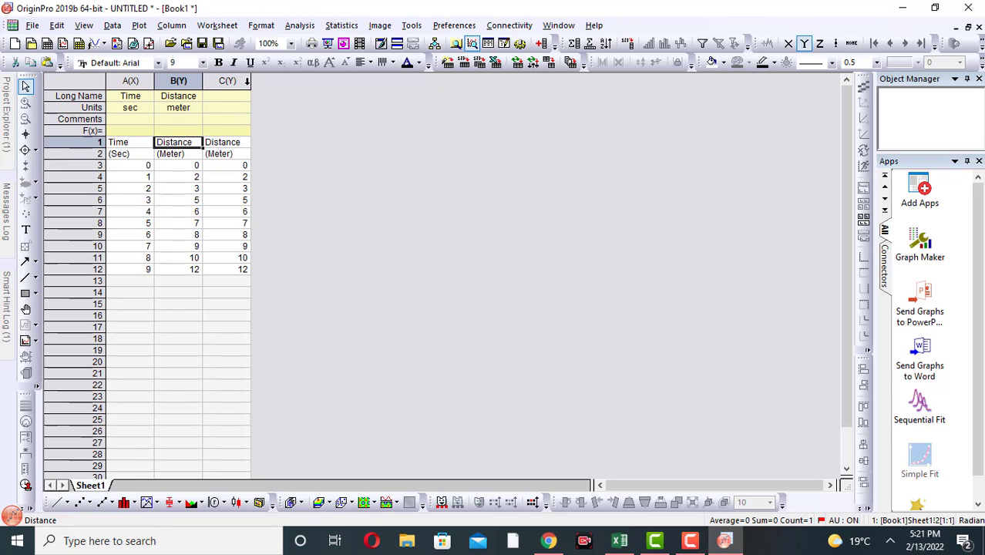
Step: Collapse column C(Y) to zero width and slightly widen columns A(X) and B(Y)
{"action": "left_click_drag", "start_coordinate": [251, 81], "coordinate": [202, 82]}
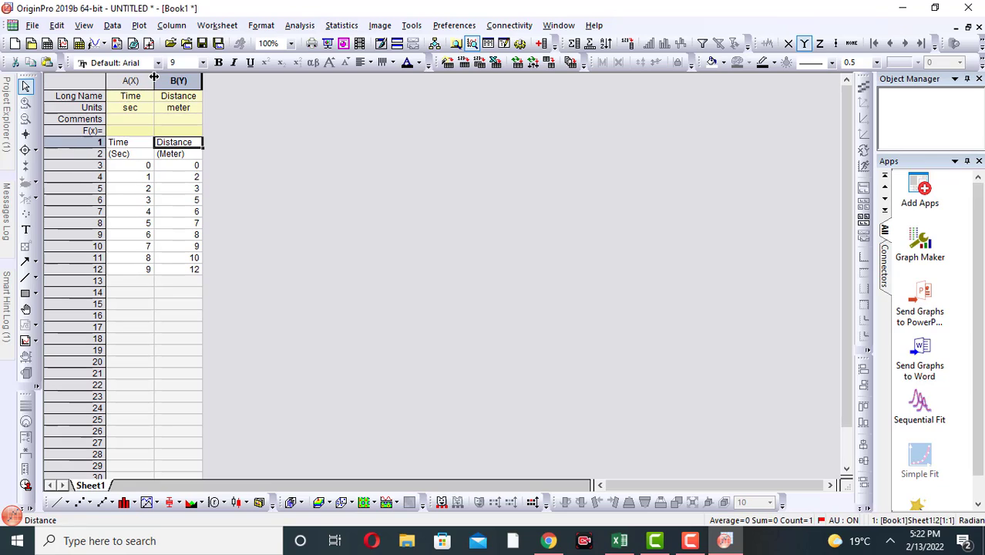
{"action": "left_click_drag", "start_coordinate": [154, 80], "coordinate": [163, 80]}
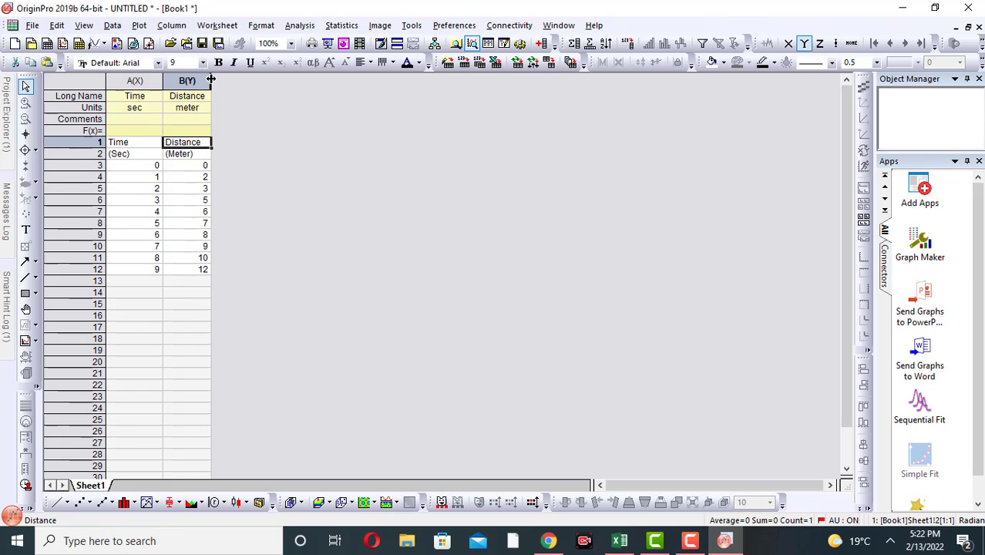
{"action": "left_click_drag", "start_coordinate": [214, 80], "coordinate": [223, 80]}
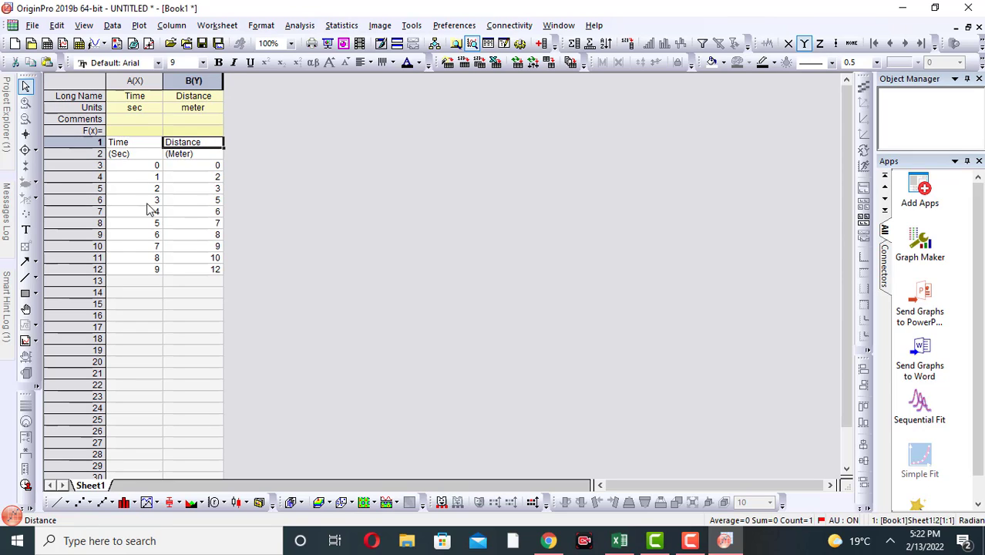
Step: Plot rows 1 to 12 of columns A(X) and B(Y) as a Basic 2D Column graph
{"action": "left_click", "coordinate": [125, 144]}
{"action": "left_click_drag", "start_coordinate": [127, 152], "coordinate": [192, 273]}
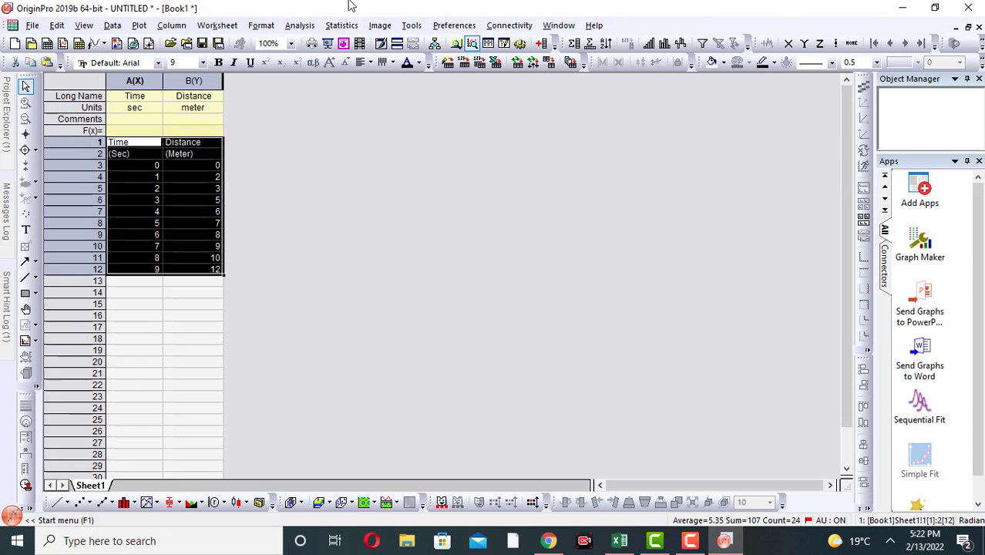
{"action": "left_click", "coordinate": [139, 25]}
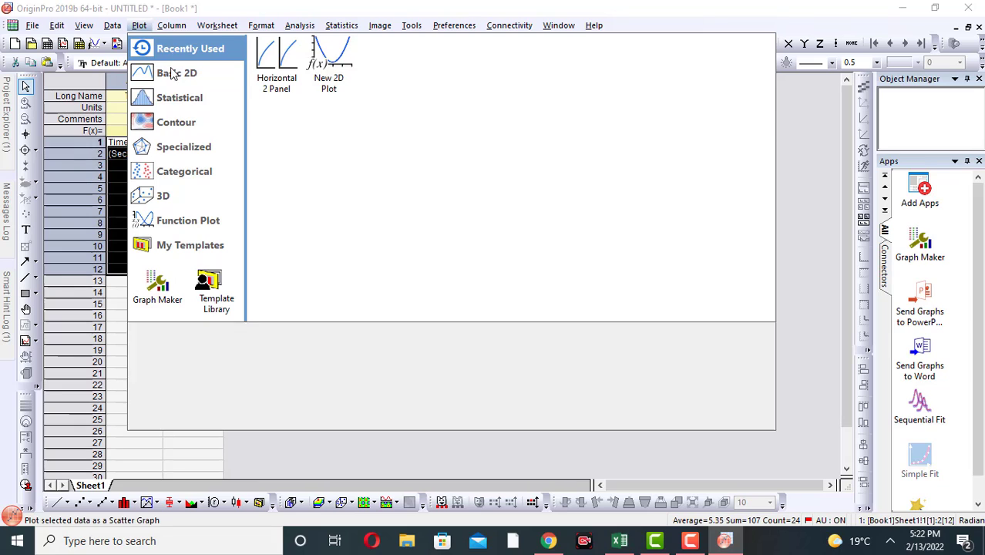
{"action": "mouse_move", "coordinate": [173, 73]}
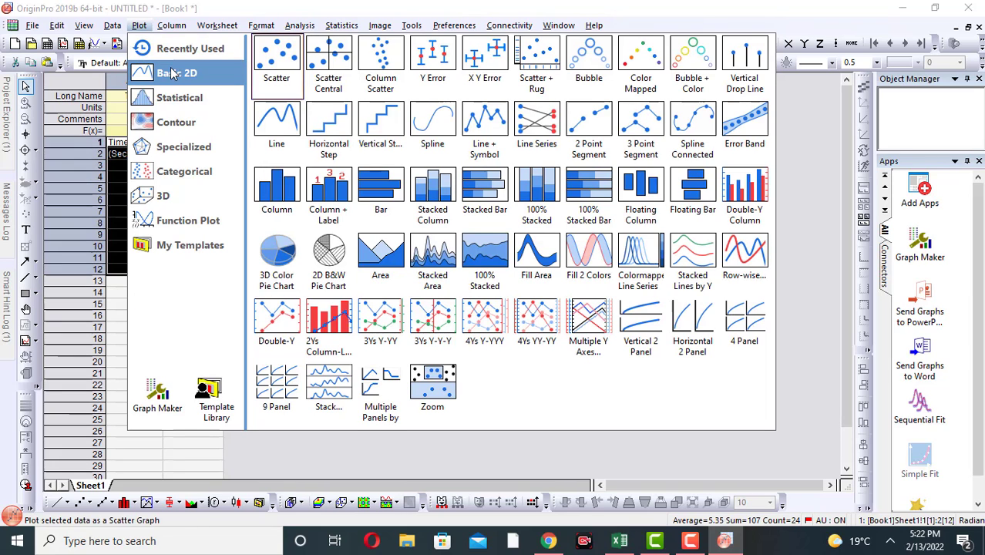
{"action": "mouse_move", "coordinate": [177, 102]}
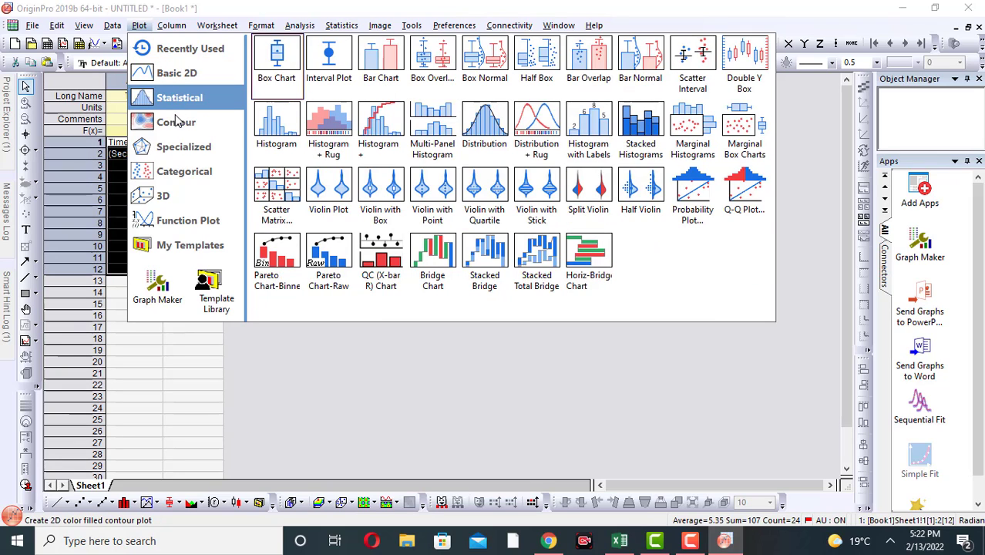
{"action": "mouse_move", "coordinate": [177, 121]}
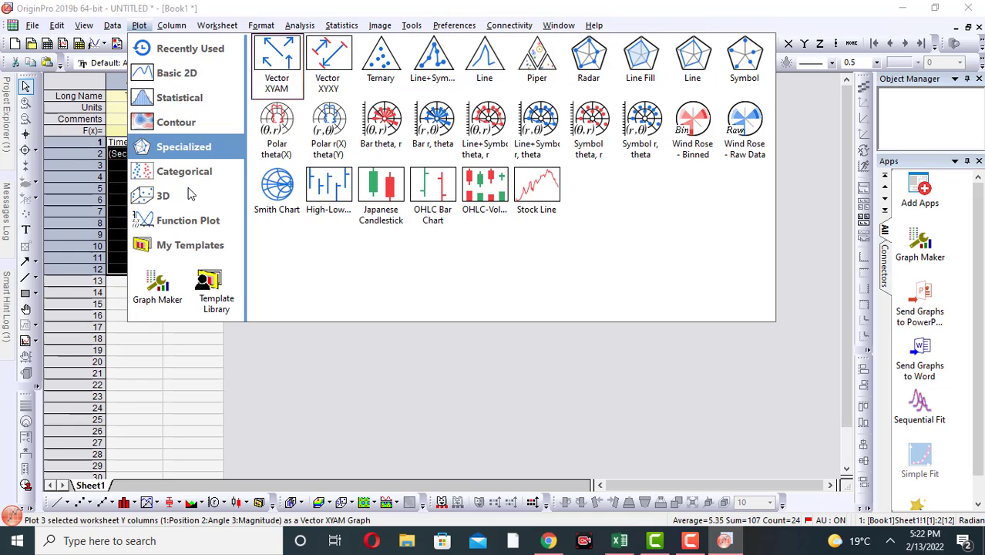
{"action": "mouse_move", "coordinate": [191, 202]}
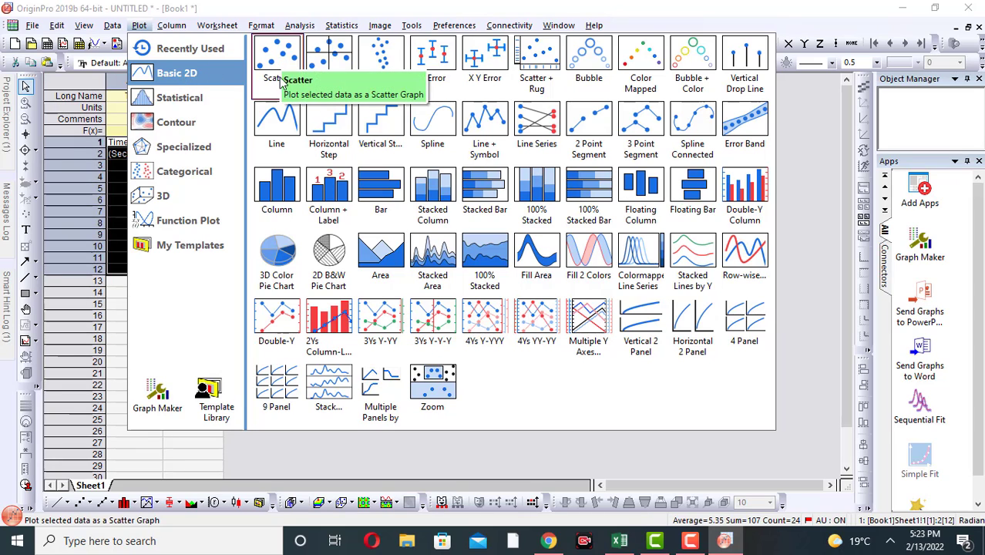
{"action": "left_click", "coordinate": [280, 181]}
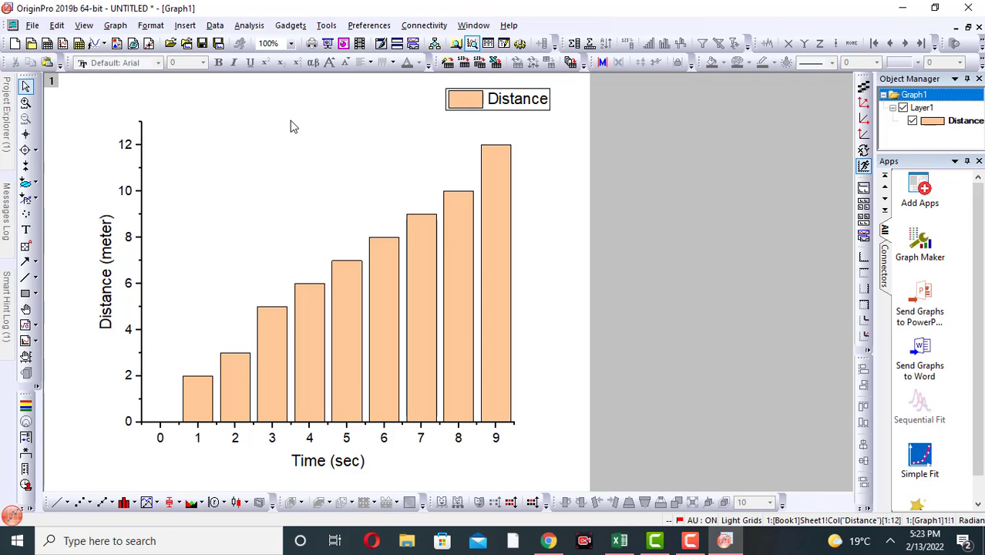
Step: Replace the whole content of the graph's legend with the text "graph" and dismiss the legend update hint
{"action": "double_click", "coordinate": [509, 104]}
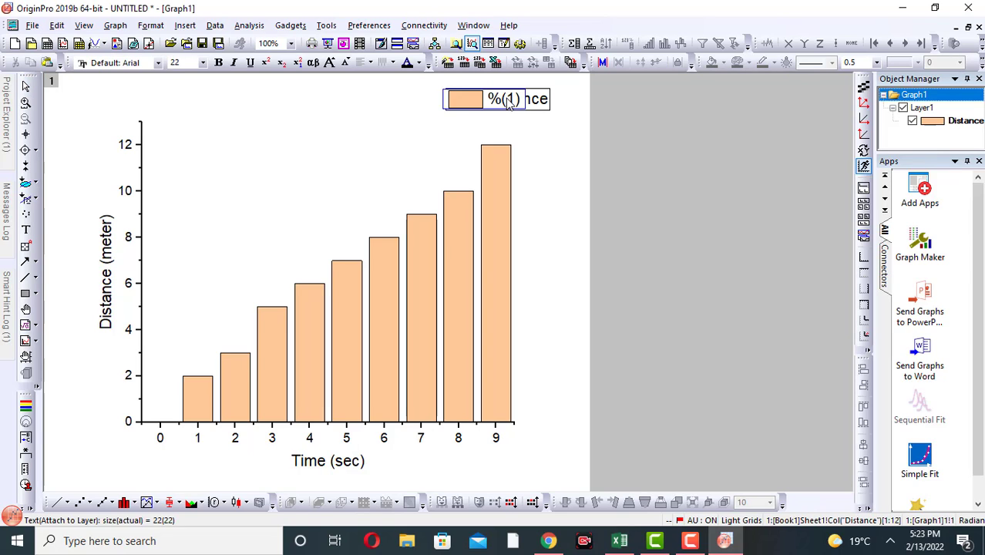
{"action": "left_click", "coordinate": [547, 102]}
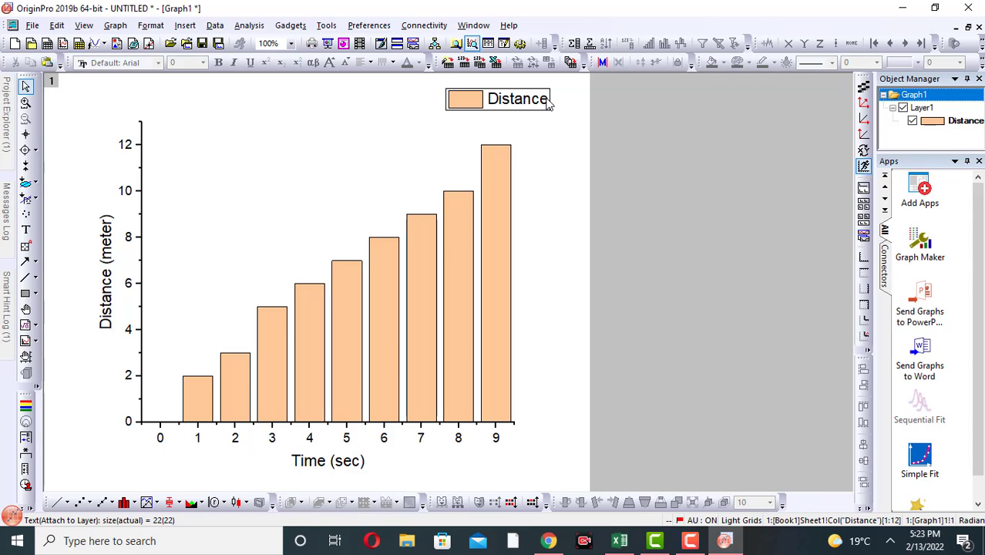
{"action": "double_click", "coordinate": [547, 103]}
{"action": "key", "text": "Escape"}
{"action": "double_click", "coordinate": [549, 104]}
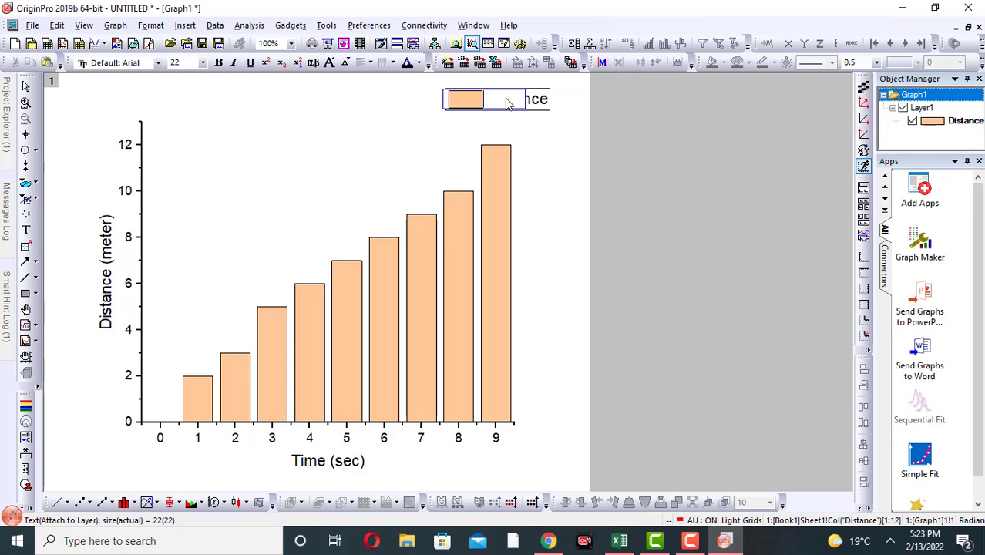
{"action": "type", "text": "hfhfhfh"}
{"action": "key", "text": "BackSpace"}
{"action": "key", "text": "BackSpace"}
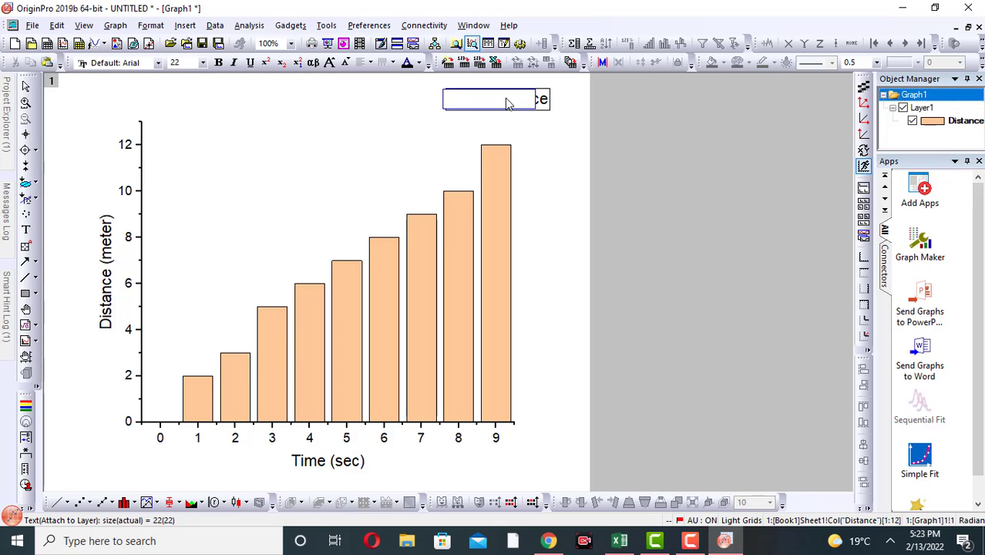
{"action": "type", "text": "graph"}
{"action": "left_click", "coordinate": [380, 116]}
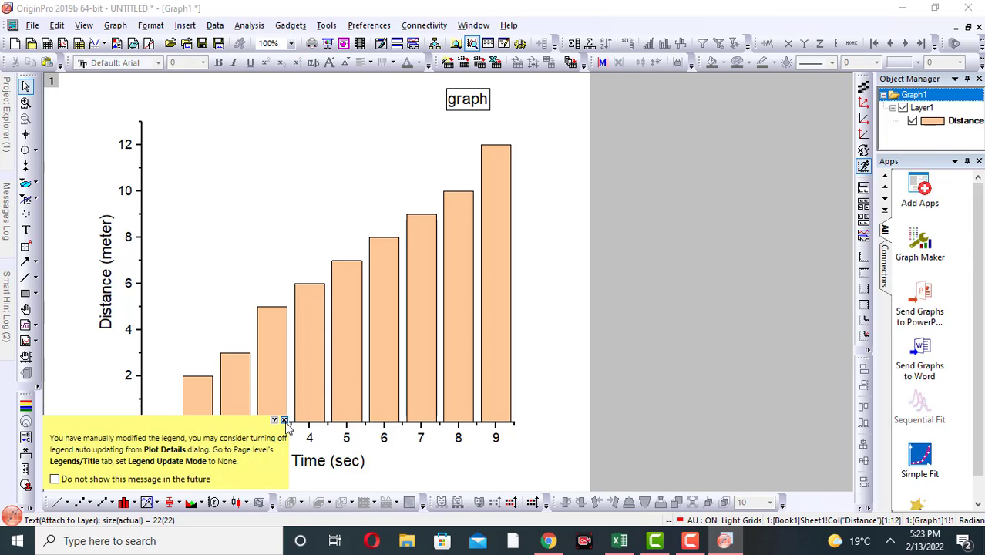
{"action": "left_click", "coordinate": [284, 420]}
Step: Shift the Time (sec) axis title a little to the left beneath the X axis
{"action": "left_click", "coordinate": [294, 460]}
{"action": "left_click_drag", "start_coordinate": [294, 459], "coordinate": [261, 460]}
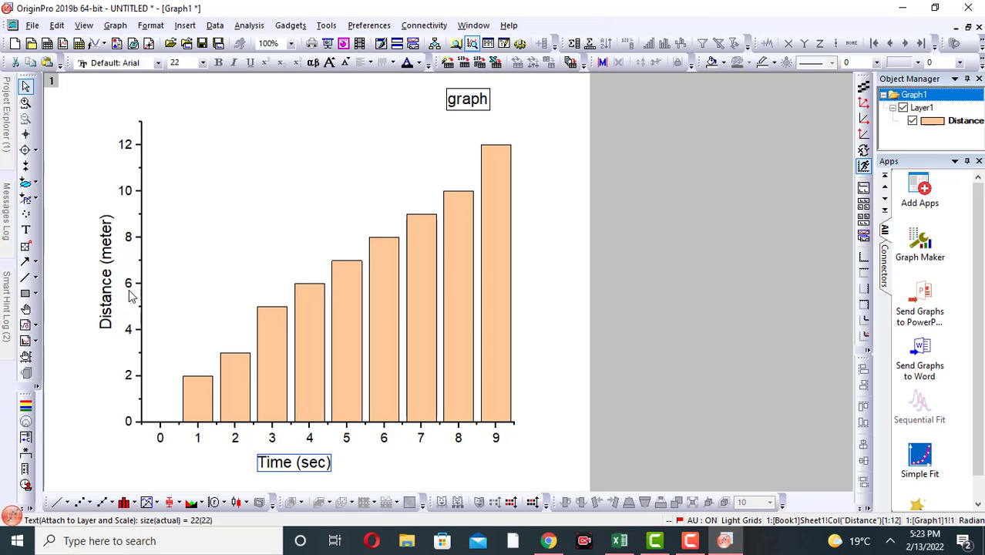
Step: Shift the Distance (meter) title slightly down and away from the Y axis, and move the "graph" legend to above the middle of the columns
{"action": "left_click", "coordinate": [106, 299]}
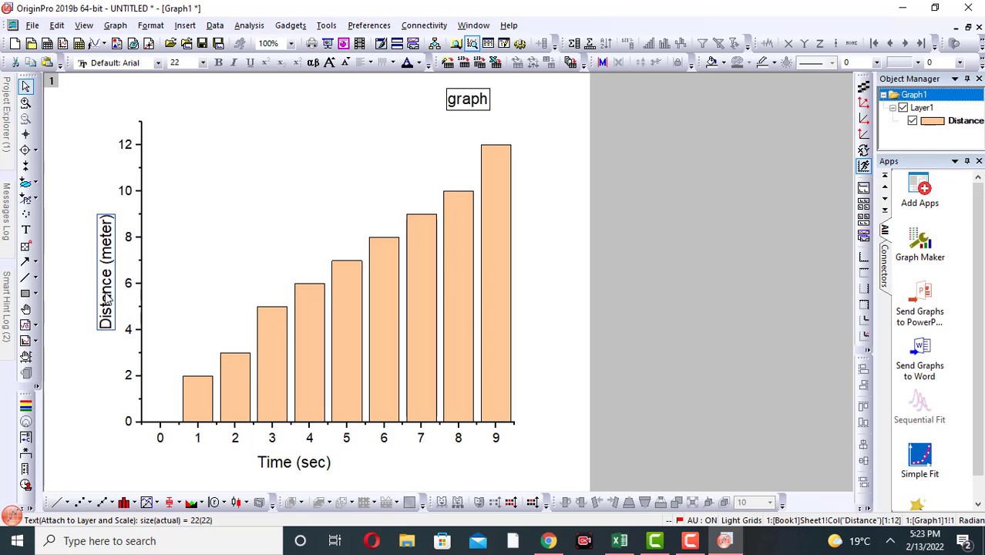
{"action": "left_click_drag", "start_coordinate": [108, 299], "coordinate": [101, 317]}
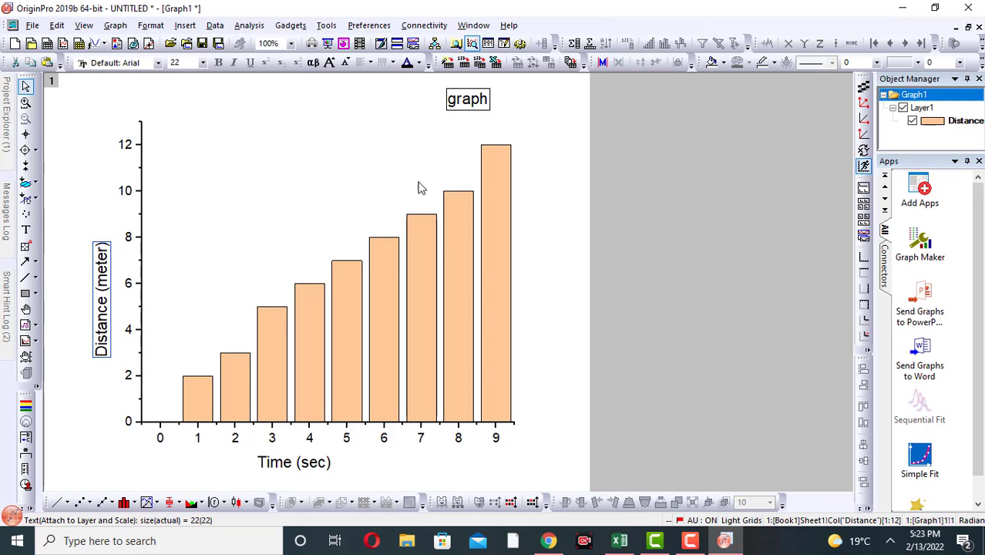
{"action": "left_click", "coordinate": [460, 102]}
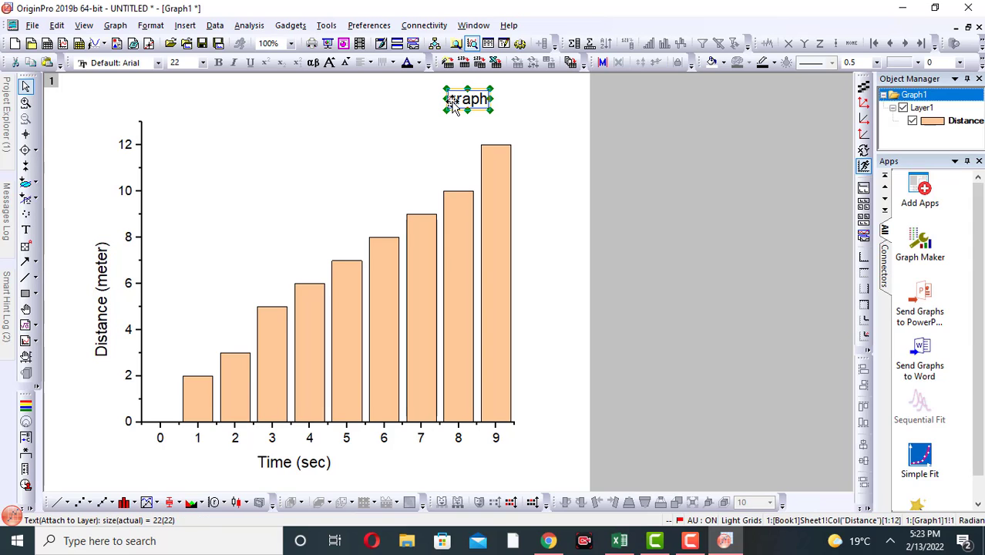
{"action": "left_click_drag", "start_coordinate": [461, 104], "coordinate": [306, 119]}
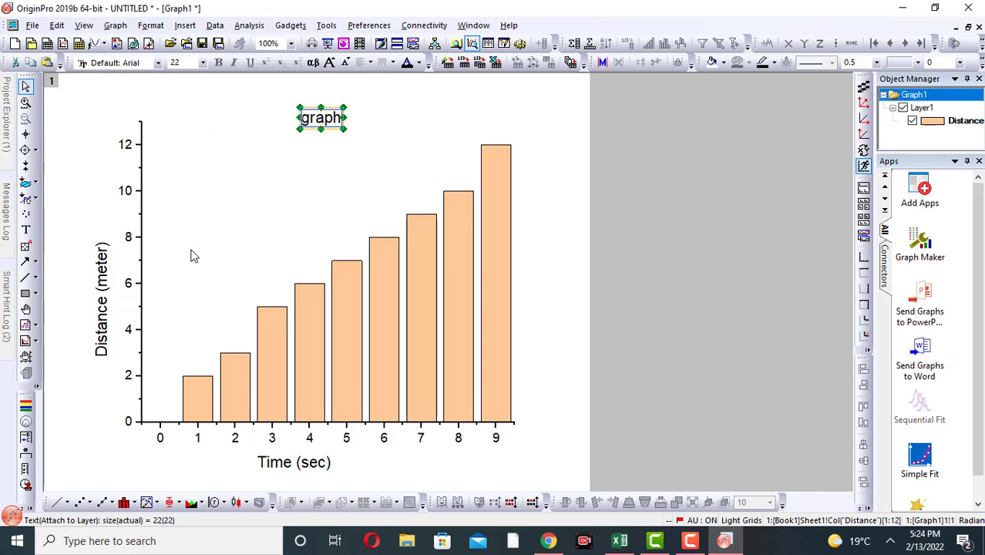
Step: Replace the whole Y axis title with the text "feet"
{"action": "left_click", "coordinate": [101, 339]}
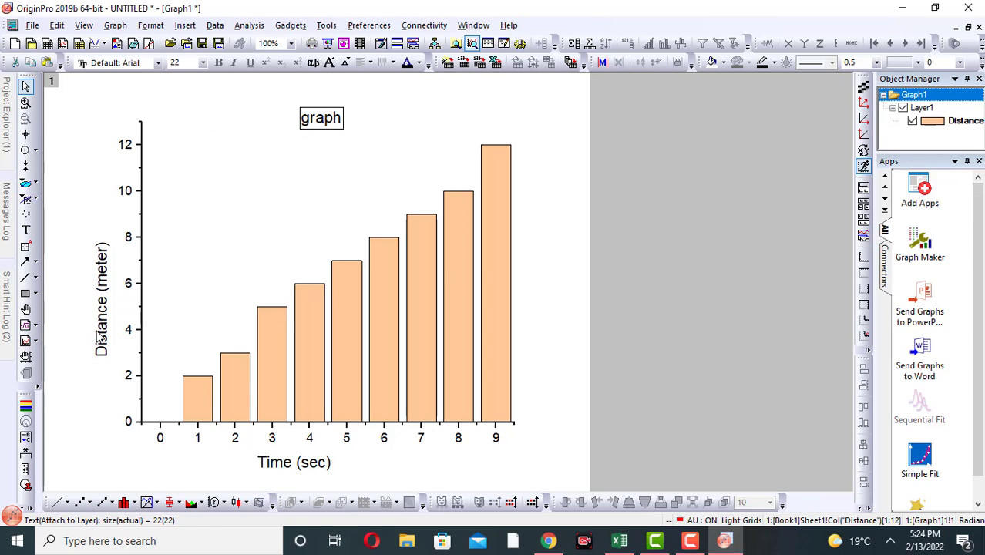
{"action": "double_click", "coordinate": [102, 254]}
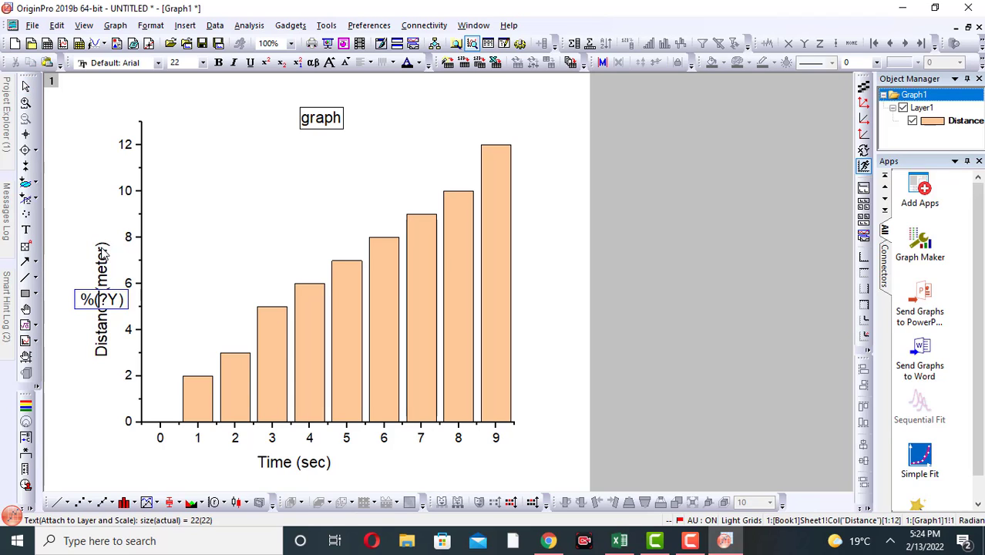
{"action": "key", "text": "BackSpace"}
{"action": "key", "text": "BackSpace"}
{"action": "type", "text": "feet"}
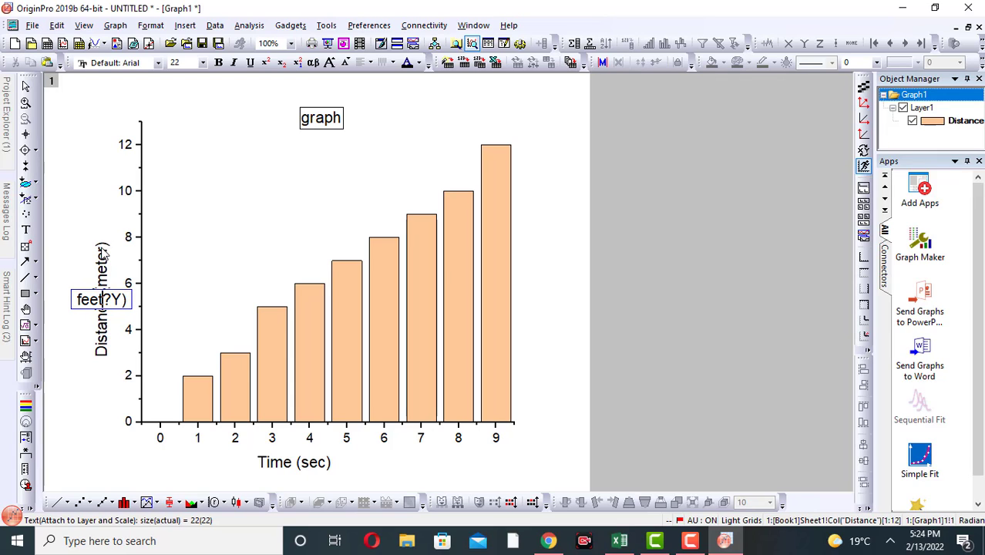
{"action": "left_click", "coordinate": [82, 242]}
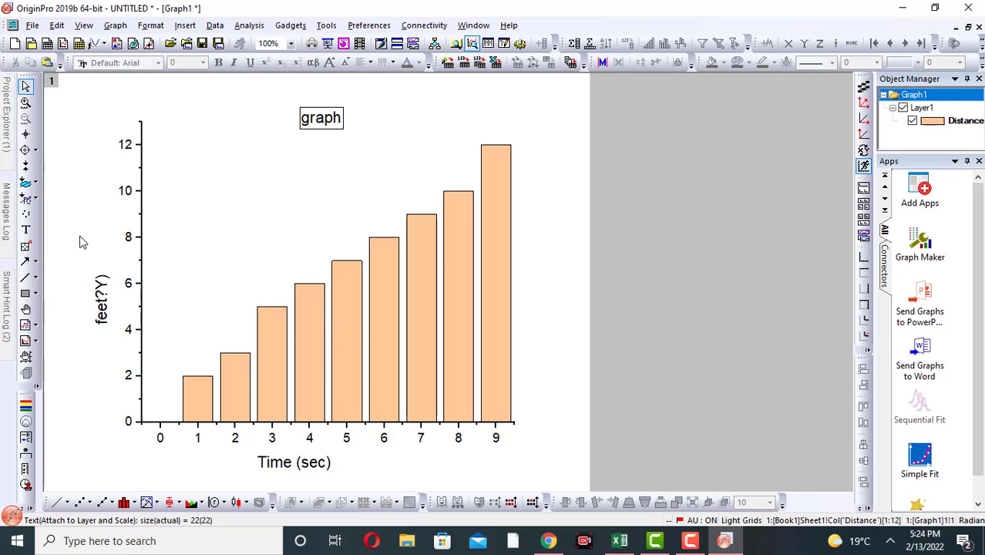
{"action": "left_click", "coordinate": [103, 283]}
{"action": "double_click", "coordinate": [102, 283]}
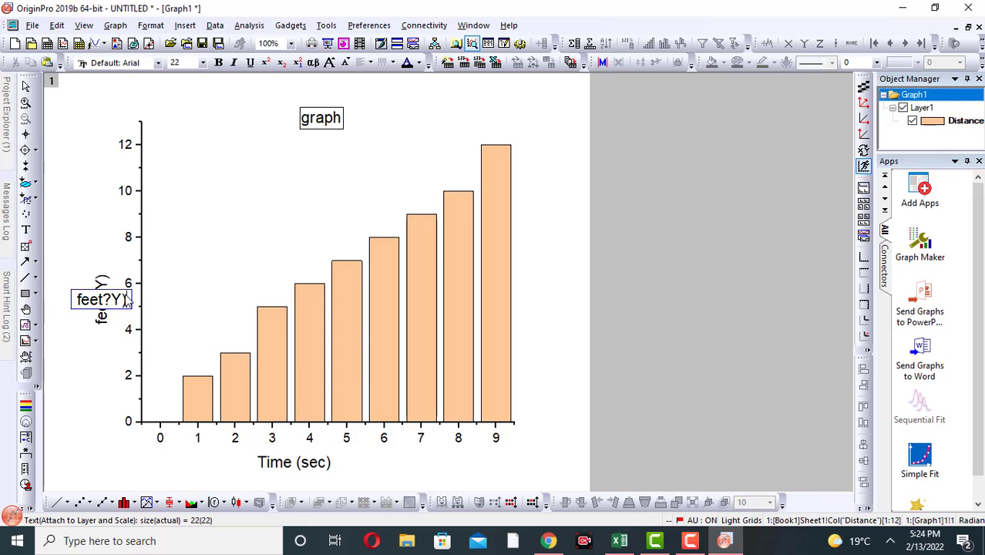
{"action": "key", "text": "BackSpace"}
{"action": "key", "text": "BackSpace"}
{"action": "key", "text": "BackSpace"}
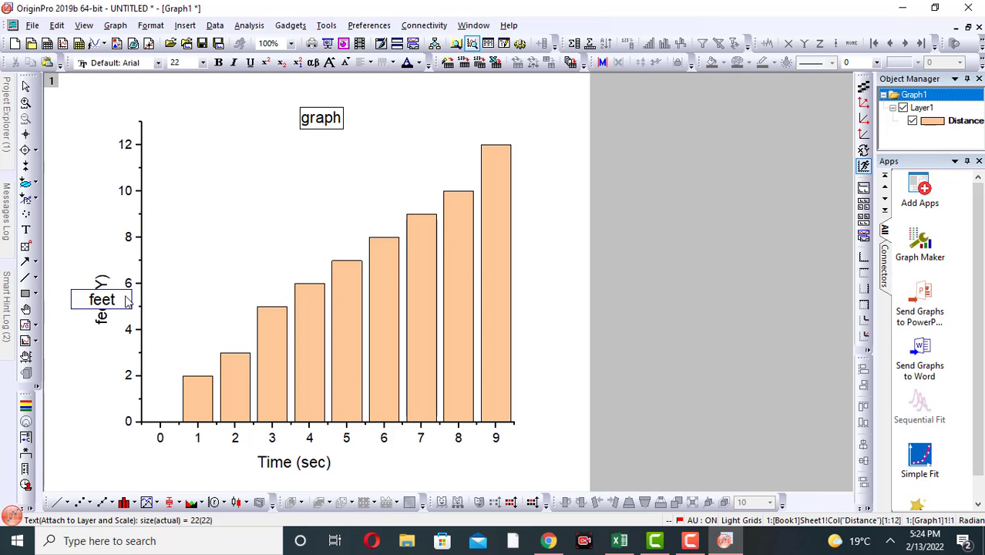
{"action": "left_click", "coordinate": [110, 359]}
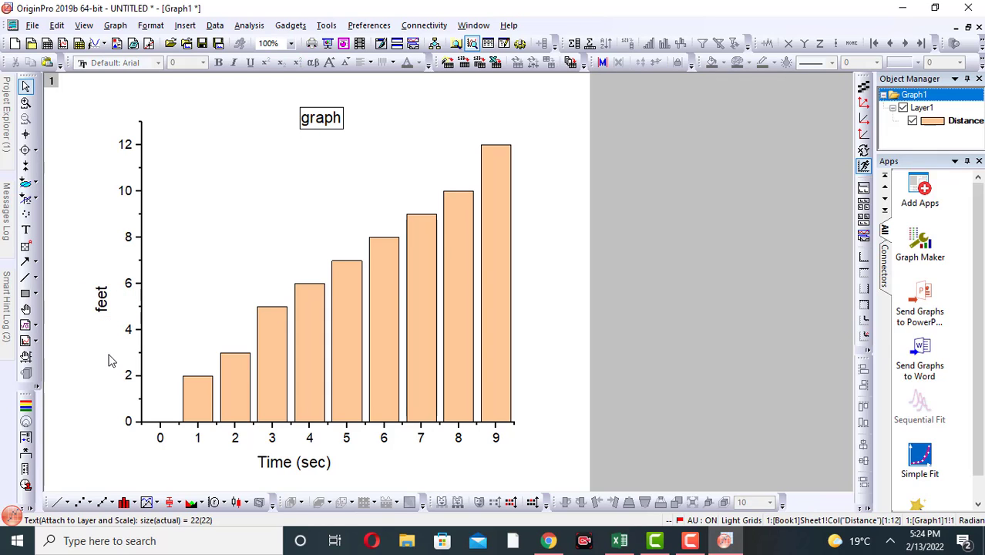
Step: Replace the whole X axis title with the text "day"
{"action": "double_click", "coordinate": [313, 472]}
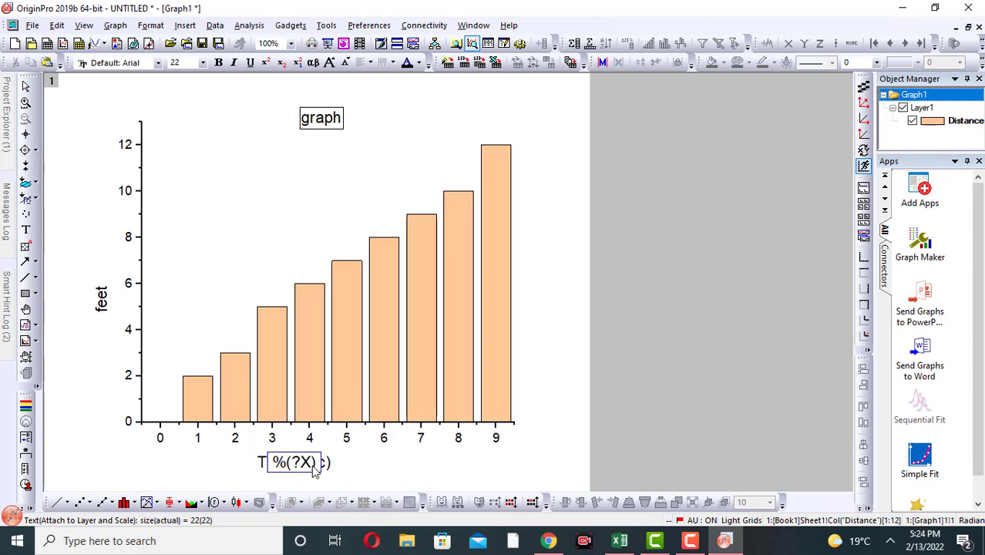
{"action": "key", "text": "BackSpace"}
{"action": "key", "text": "BackSpace"}
{"action": "key", "text": "BackSpace"}
{"action": "key", "text": "BackSpace"}
{"action": "type", "text": "day"}
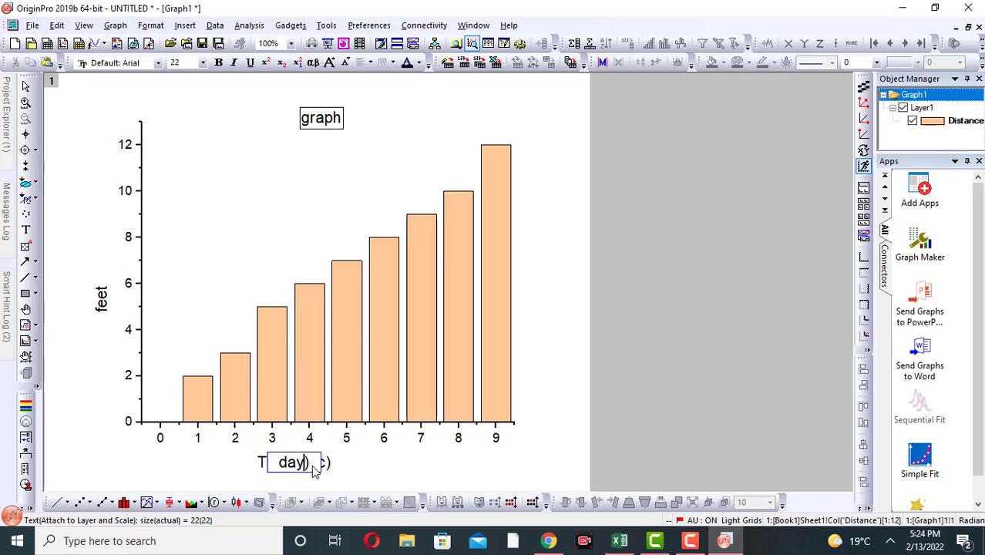
{"action": "left_click", "coordinate": [395, 456]}
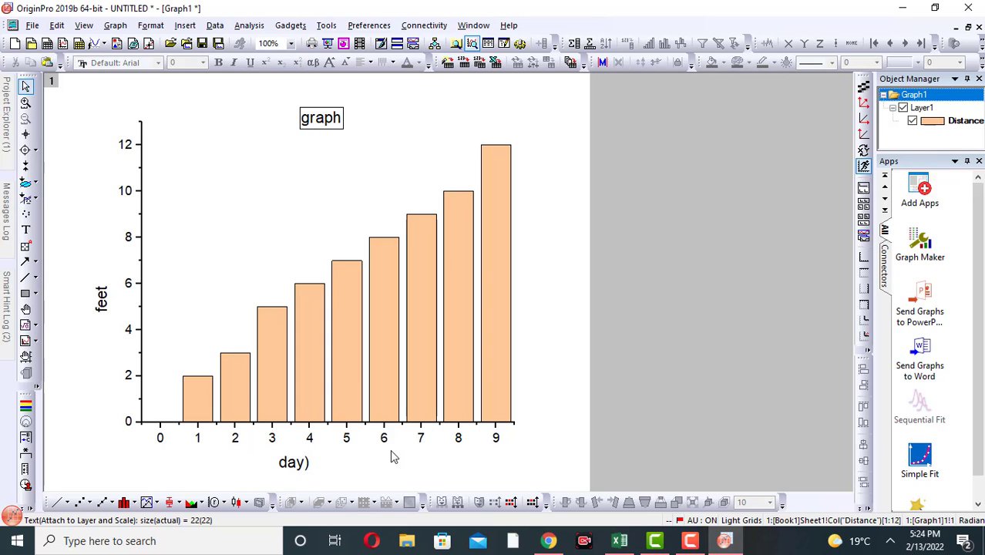
{"action": "double_click", "coordinate": [305, 464]}
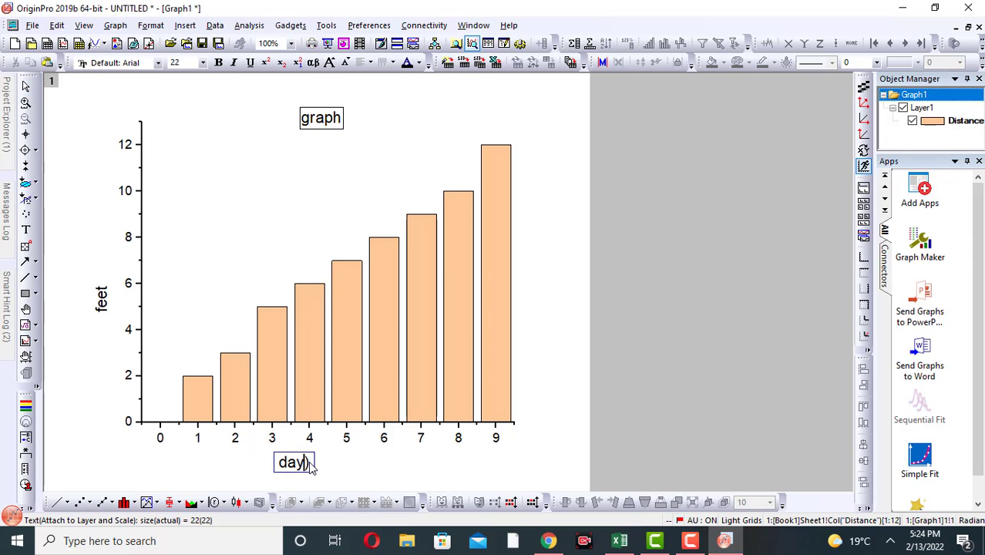
{"action": "key", "text": "BackSpace"}
{"action": "left_click", "coordinate": [399, 464]}
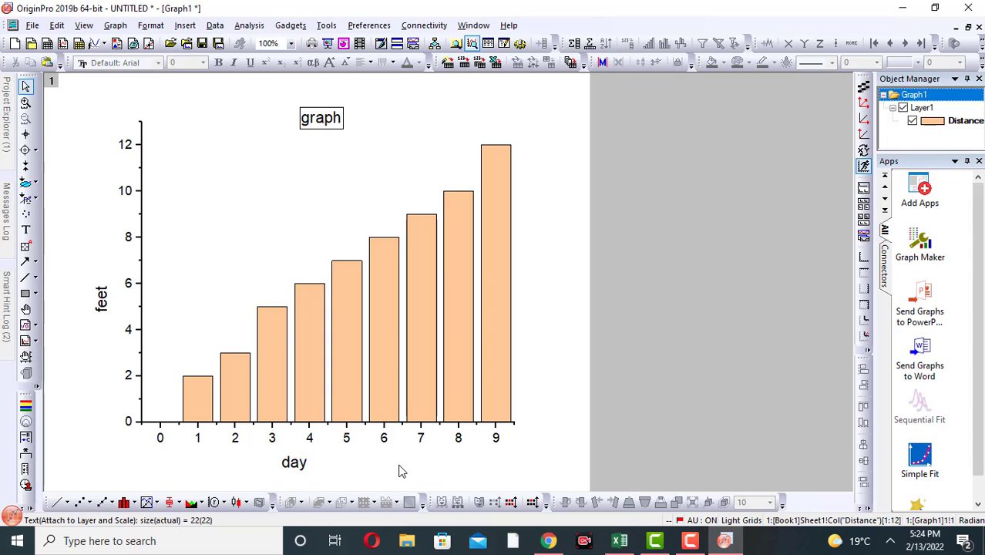
Step: Examine the row, time and distance values of several individual columns in the graph
{"action": "left_click", "coordinate": [342, 353]}
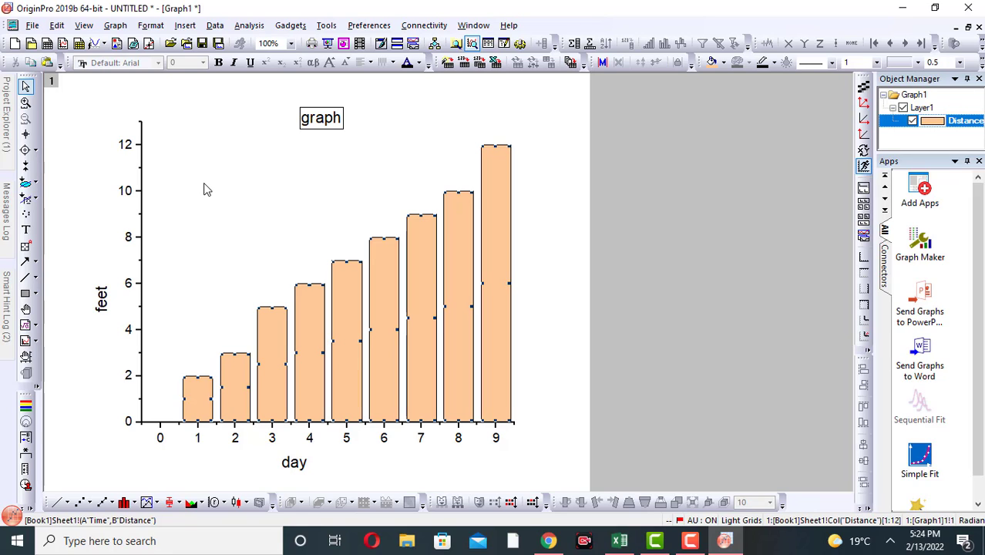
{"action": "left_click", "coordinate": [139, 211]}
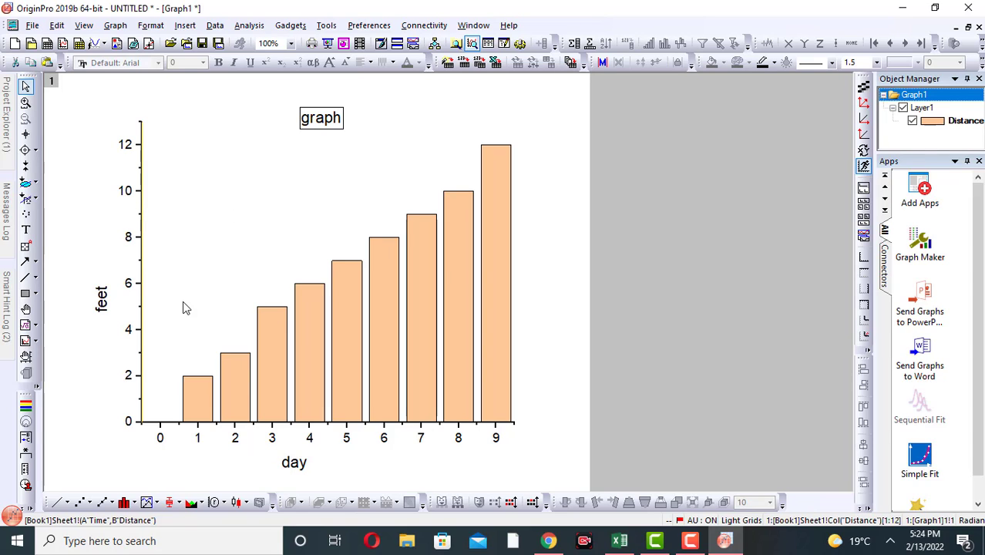
{"action": "mouse_move", "coordinate": [386, 336]}
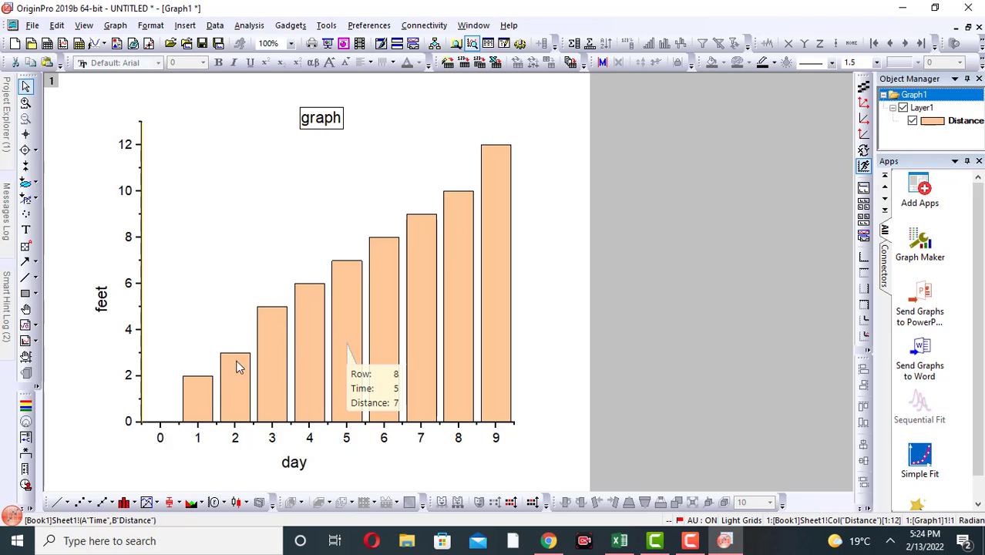
{"action": "mouse_move", "coordinate": [233, 375]}
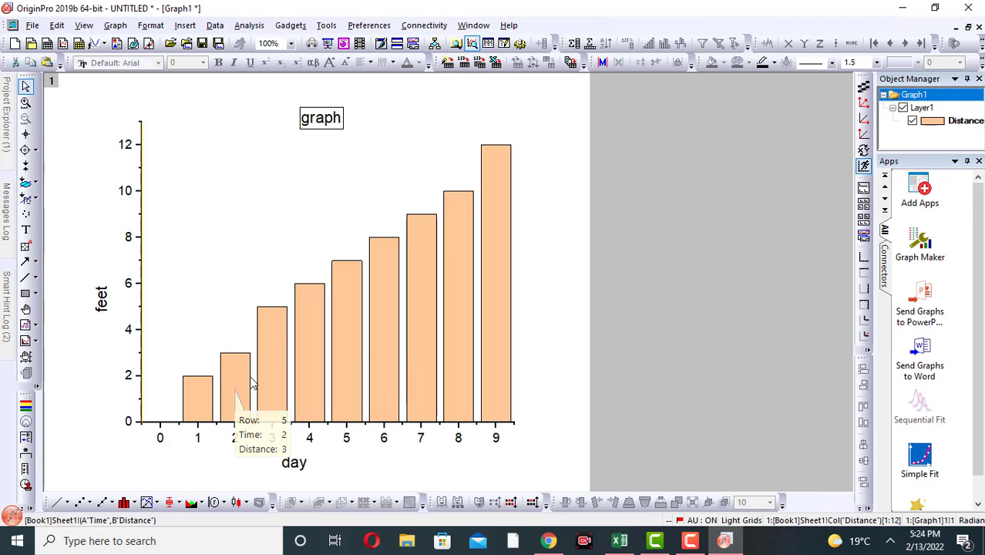
{"action": "mouse_move", "coordinate": [423, 297]}
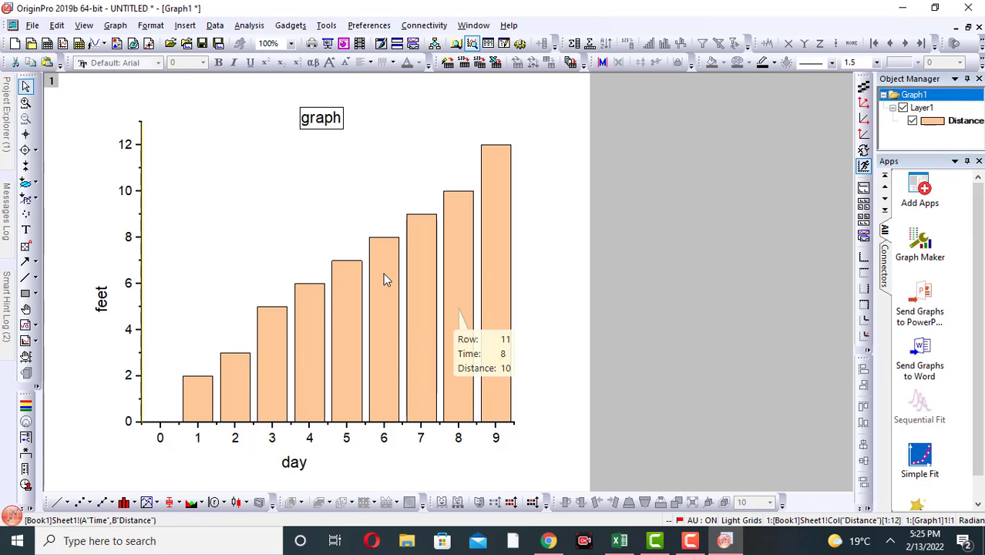
{"action": "mouse_move", "coordinate": [385, 279]}
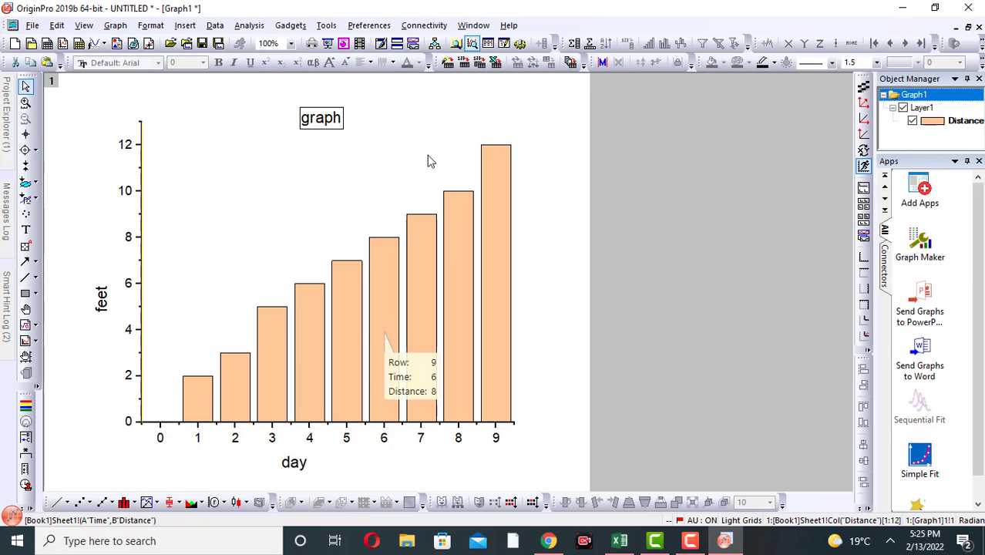
{"action": "left_click", "coordinate": [326, 121]}
{"action": "double_click", "coordinate": [325, 125]}
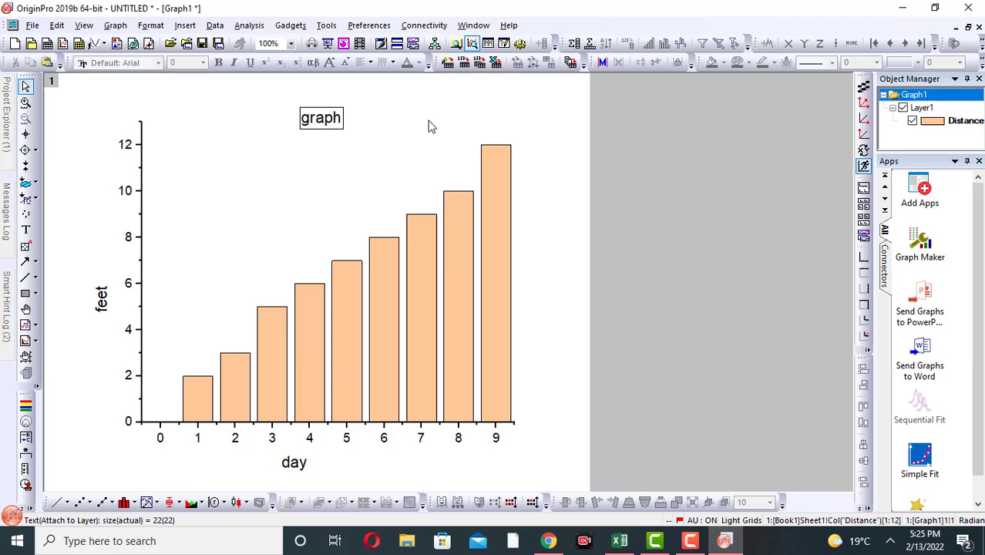
{"action": "left_click", "coordinate": [316, 125]}
{"action": "left_click", "coordinate": [375, 132]}
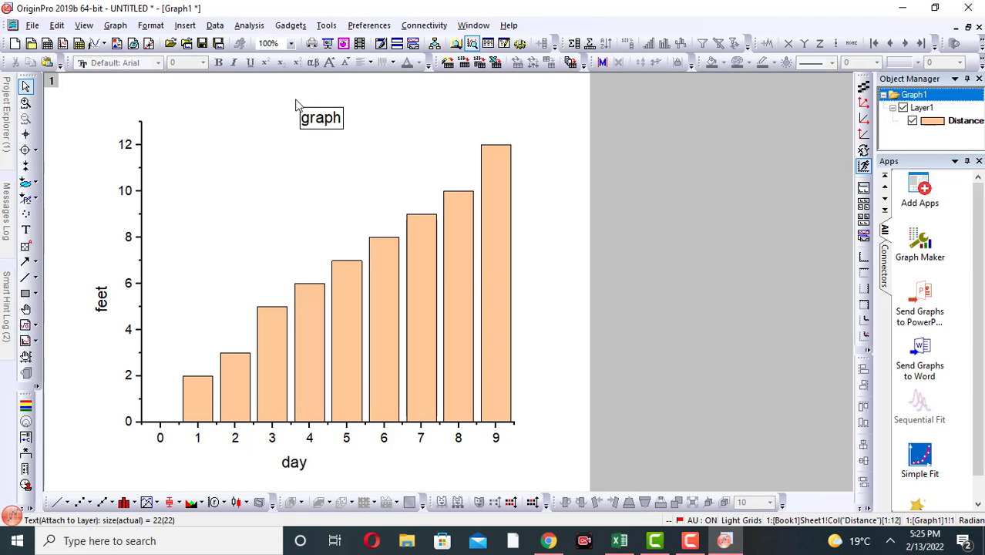
{"action": "left_click", "coordinate": [327, 129]}
{"action": "left_click", "coordinate": [326, 129]}
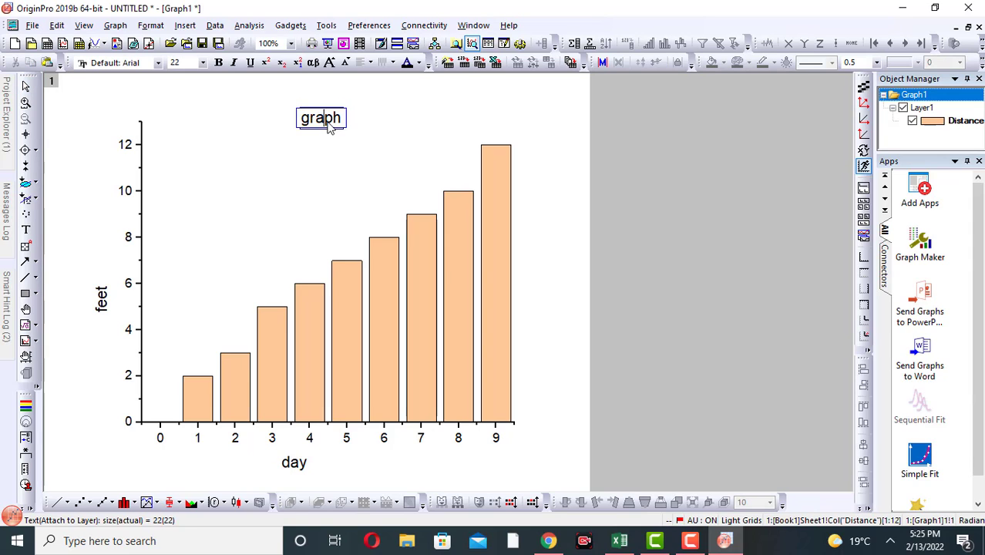
{"action": "left_click", "coordinate": [315, 152]}
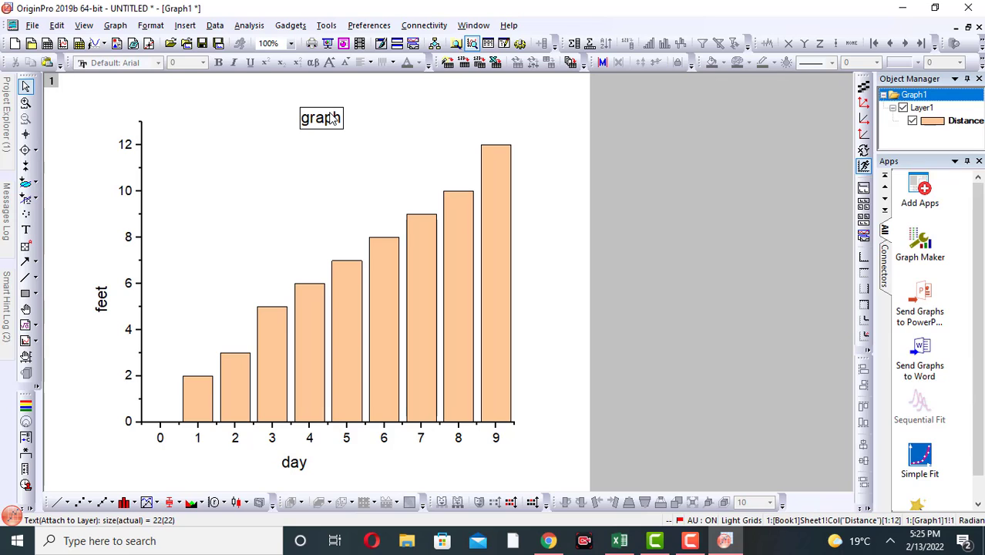
{"action": "left_click", "coordinate": [333, 121]}
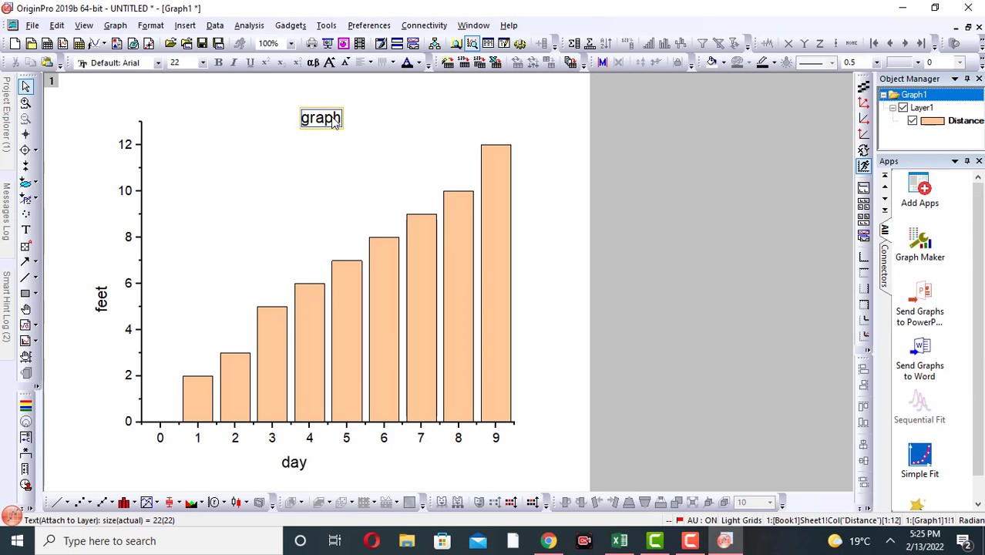
{"action": "left_click", "coordinate": [262, 158]}
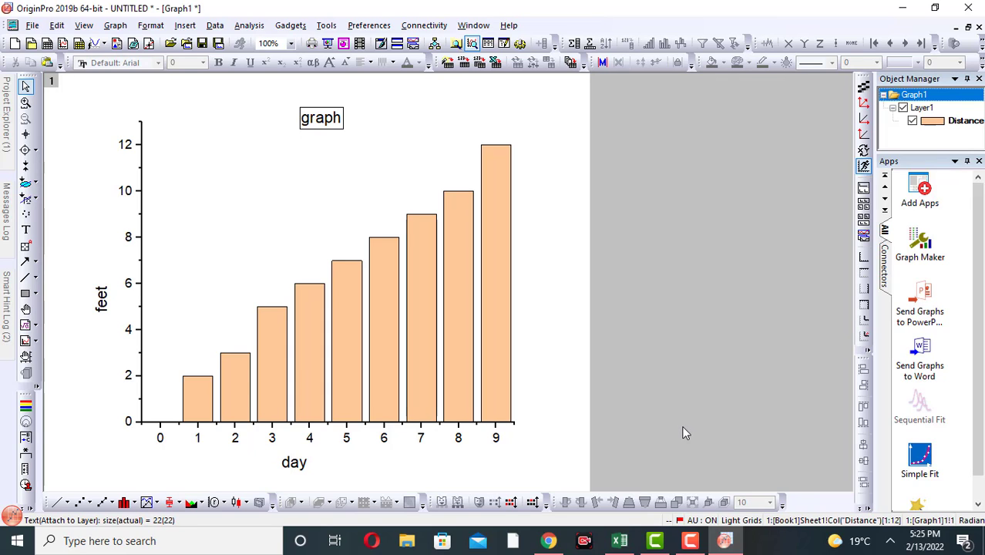
{"action": "left_click", "coordinate": [688, 545]}
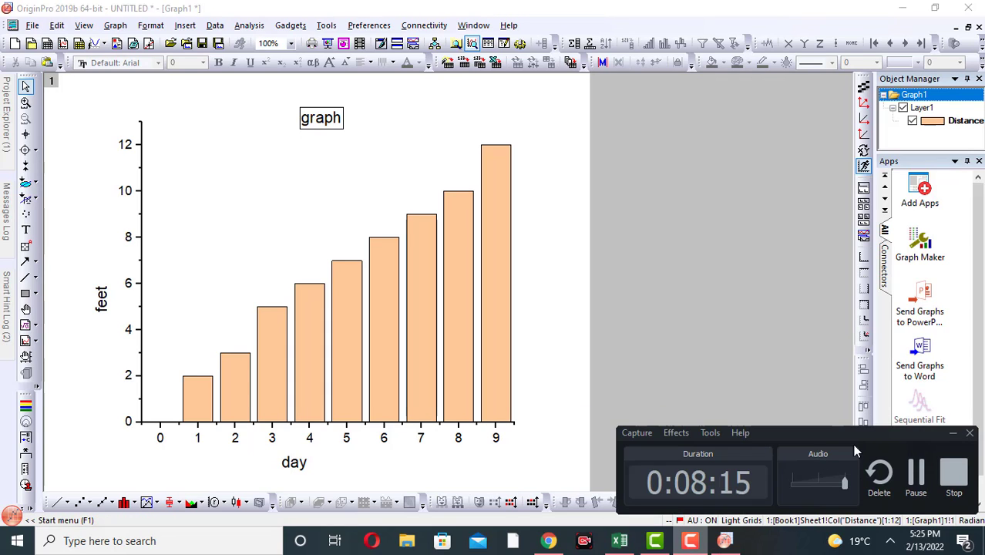